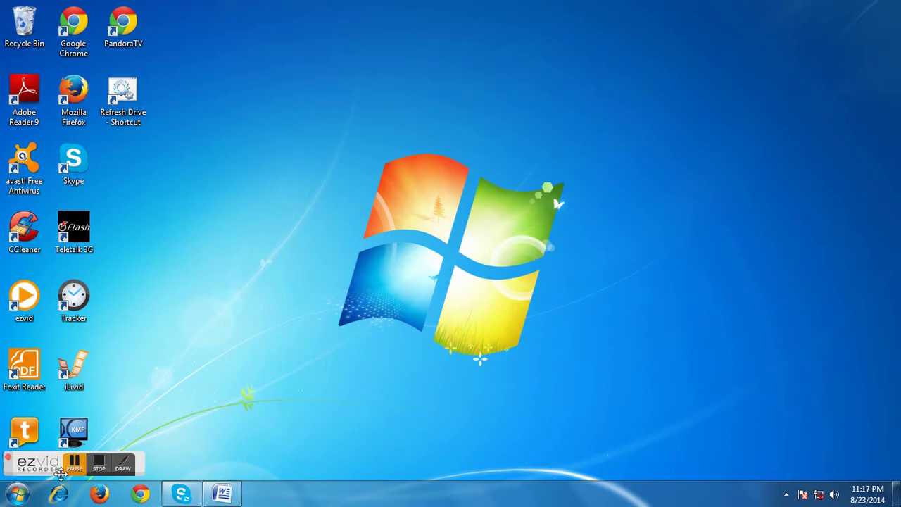
# Open the 'Aristotles stste' document from the 8th semester philosophy folder on PERSONAL (G:).
pyautogui.click(11, 501)
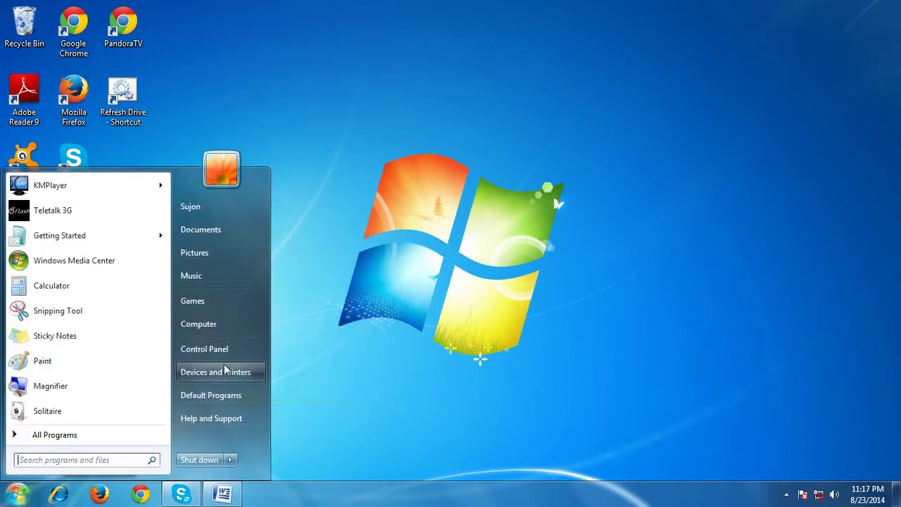
pyautogui.click(224, 330)
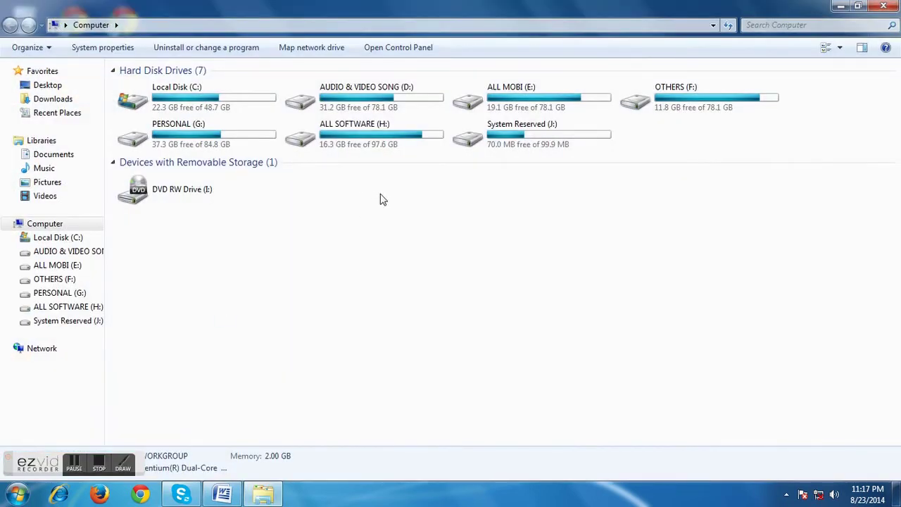
pyautogui.click(224, 140)
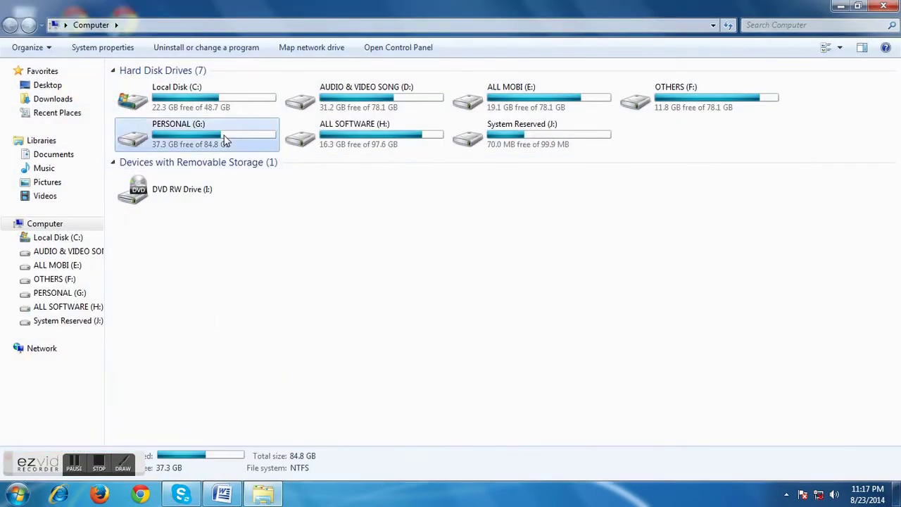
pyautogui.doubleClick(224, 141)
pyautogui.doubleClick(213, 96)
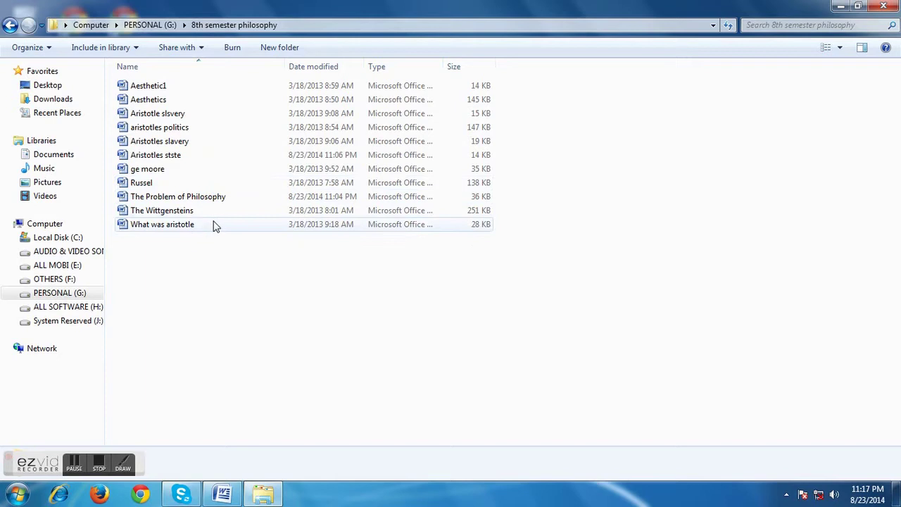
pyautogui.doubleClick(217, 156)
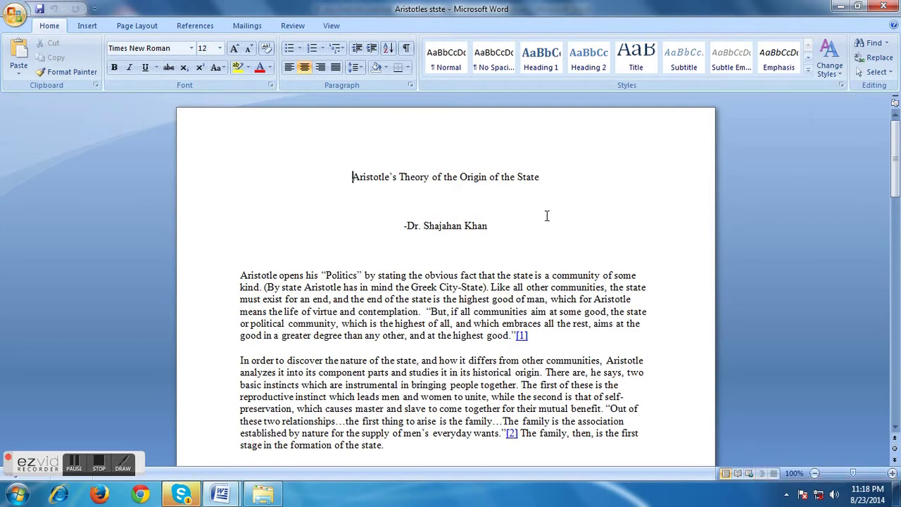
# Scroll briefly down the essay's first page and back to the top.
pyautogui.scroll(-2, 518, 217)
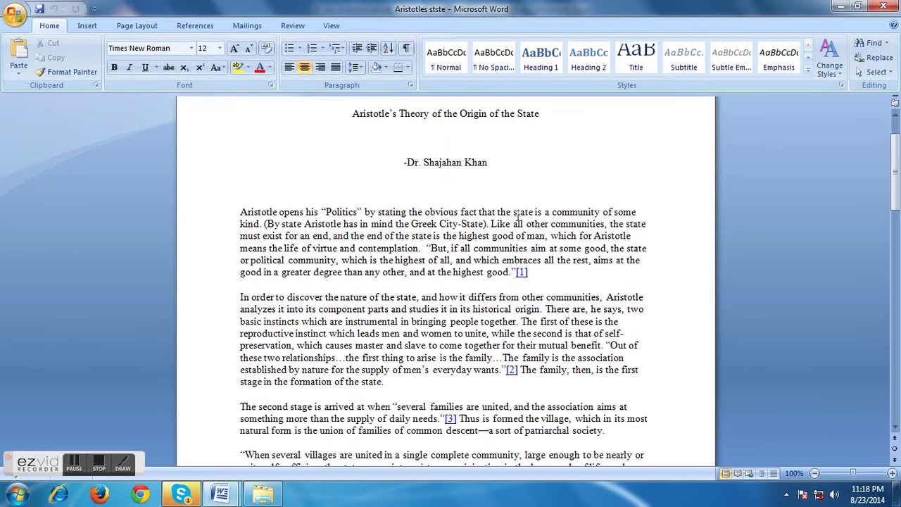
pyautogui.scroll(2, 518, 217)
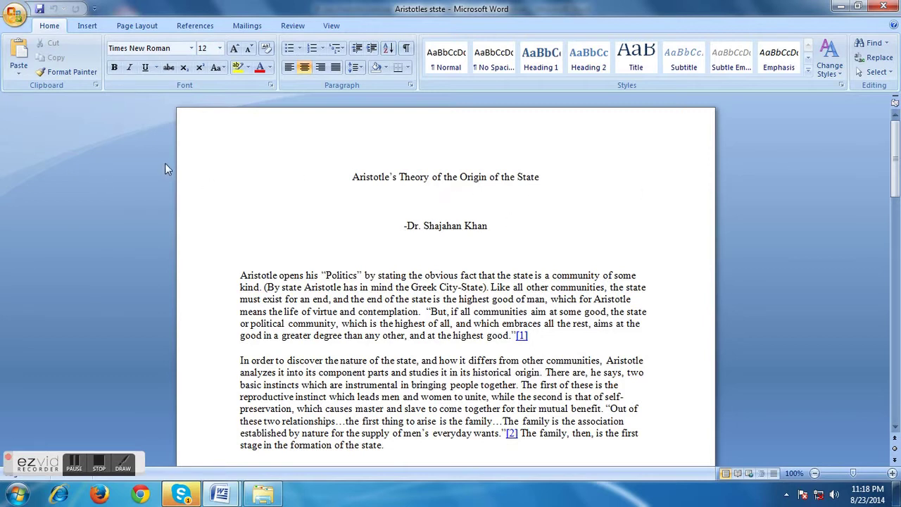
# Open the Insert tab's Cover Page gallery and browse the Built-In designs down to Tiles.
pyautogui.click(88, 27)
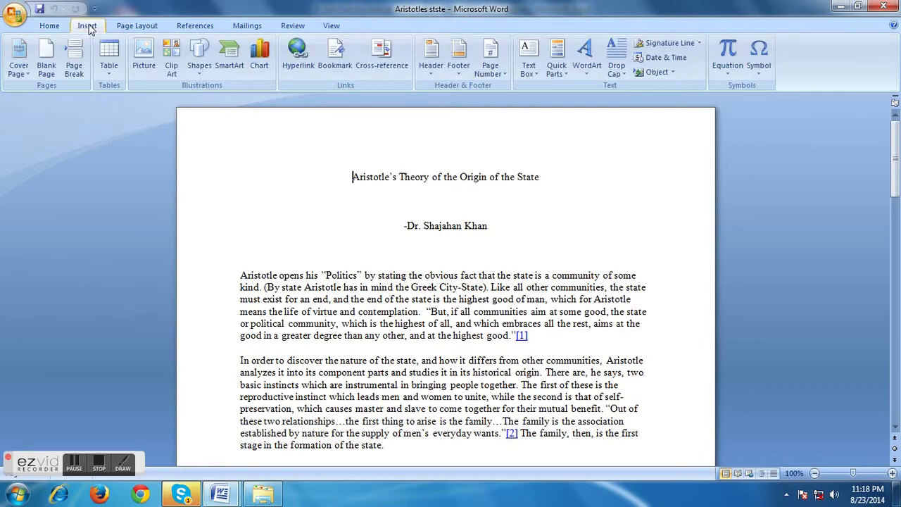
pyautogui.click(17, 65)
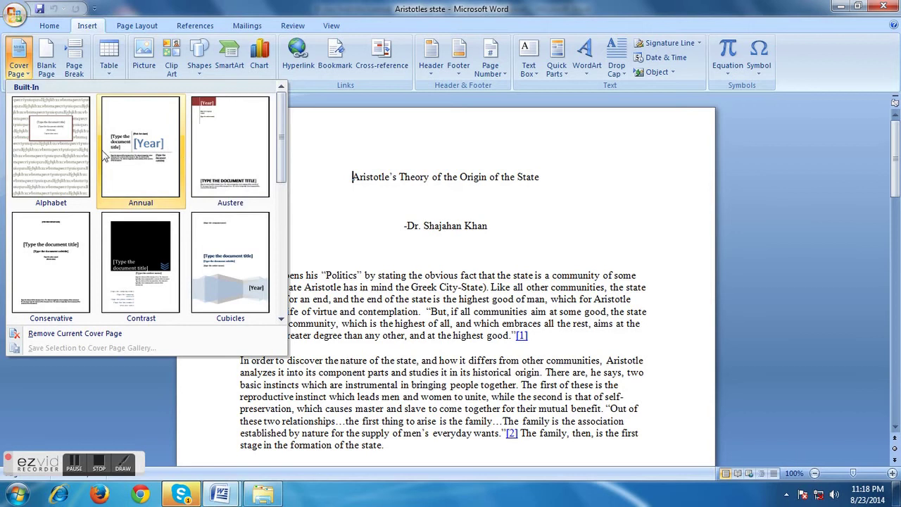
pyautogui.scroll(-3, 204, 169)
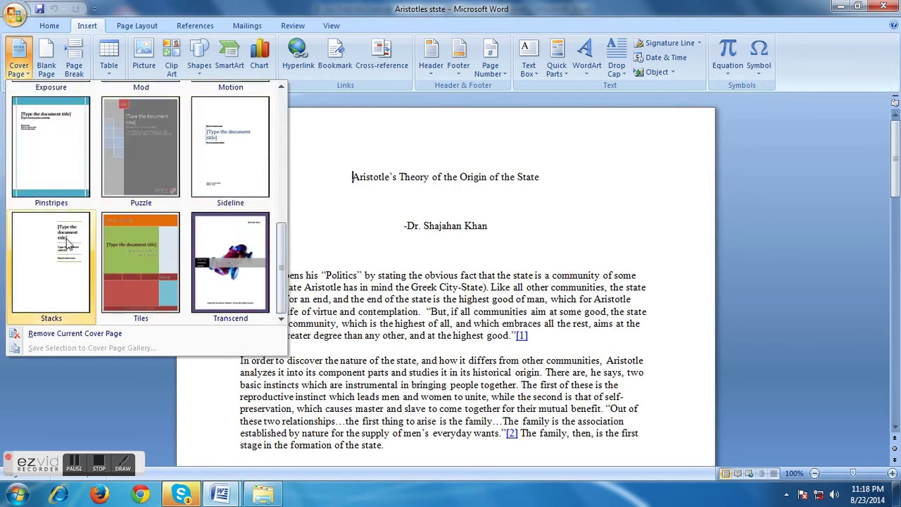
pyautogui.scroll(3, 239, 262)
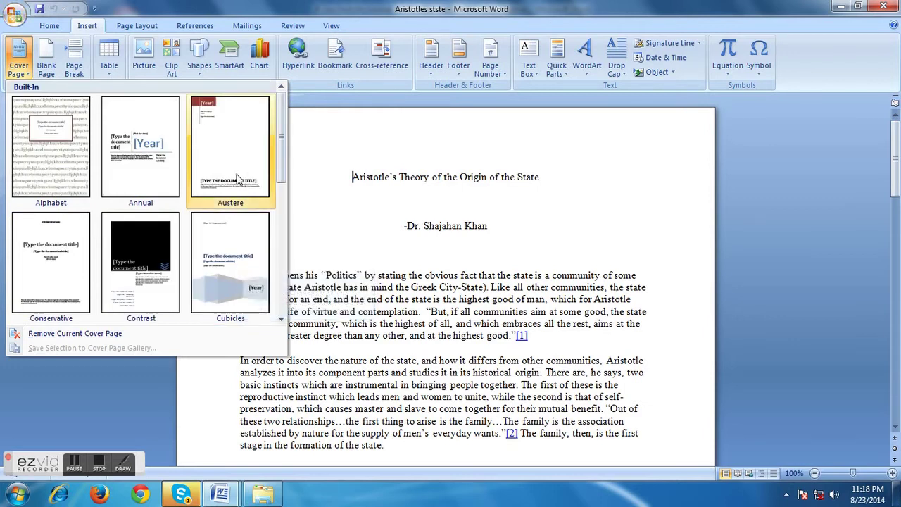
pyautogui.scroll(-3, 226, 186)
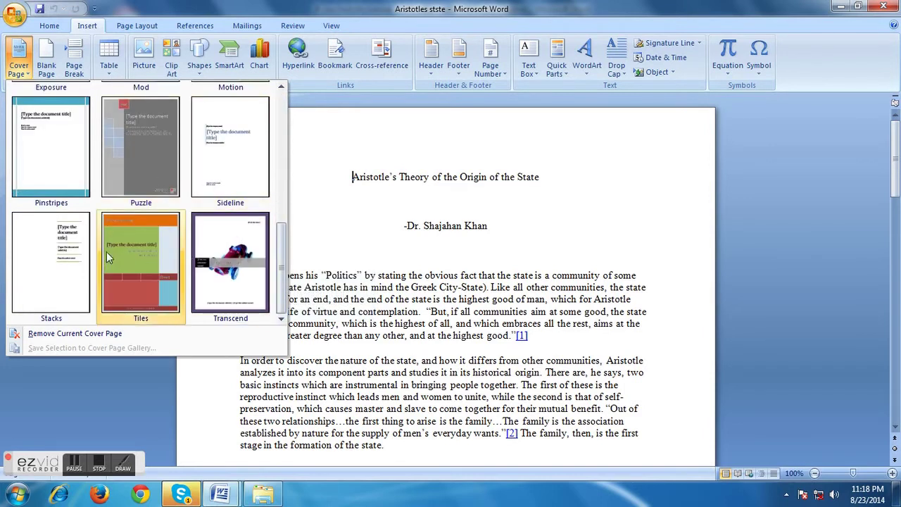
pyautogui.scroll(3, 220, 203)
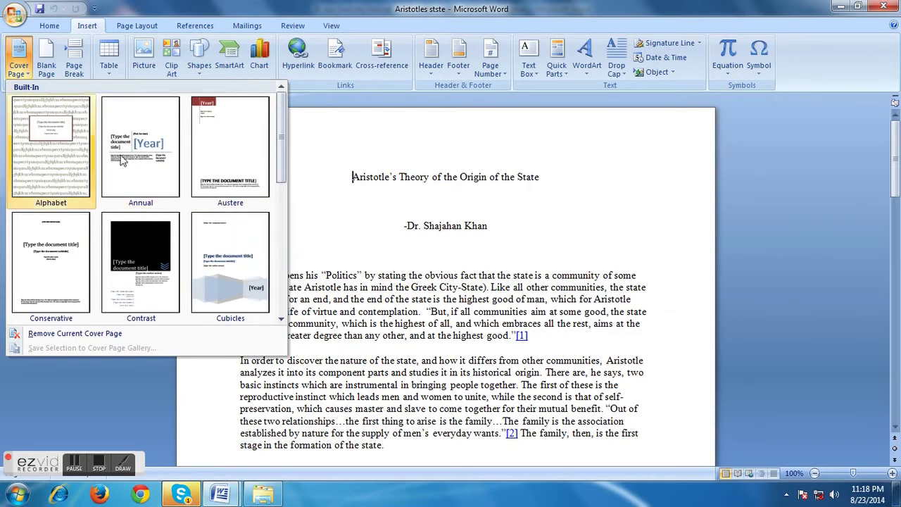
pyautogui.scroll(-3, 212, 169)
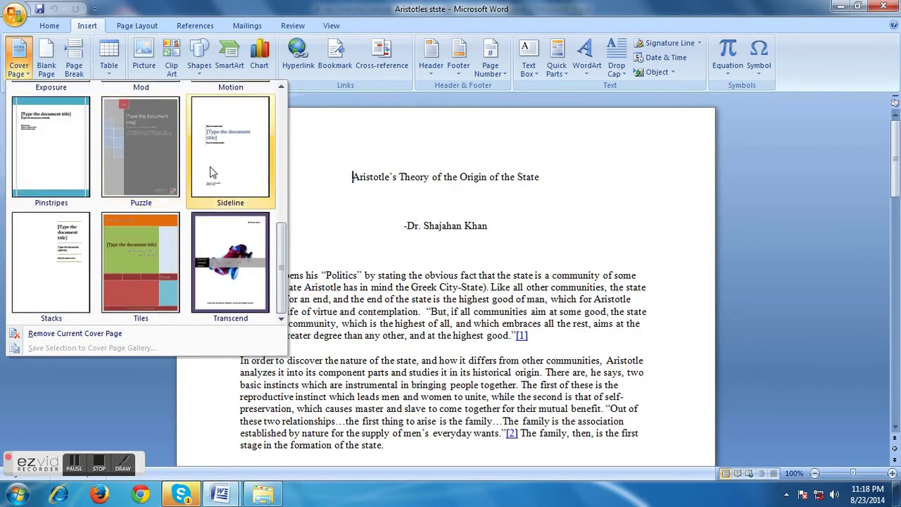
# Insert the Tiles cover page and scroll over it to review the layout.
pyautogui.click(139, 242)
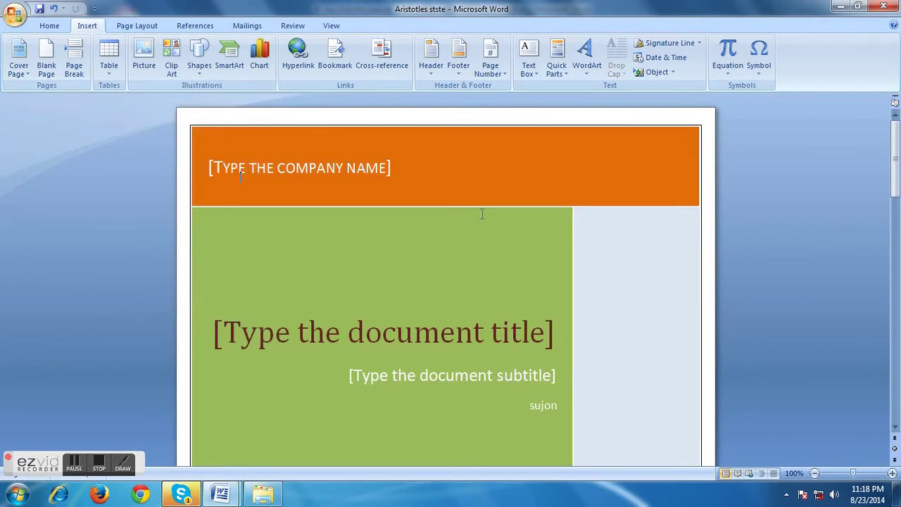
pyautogui.scroll(-3, 482, 213)
pyautogui.scroll(-3, 482, 212)
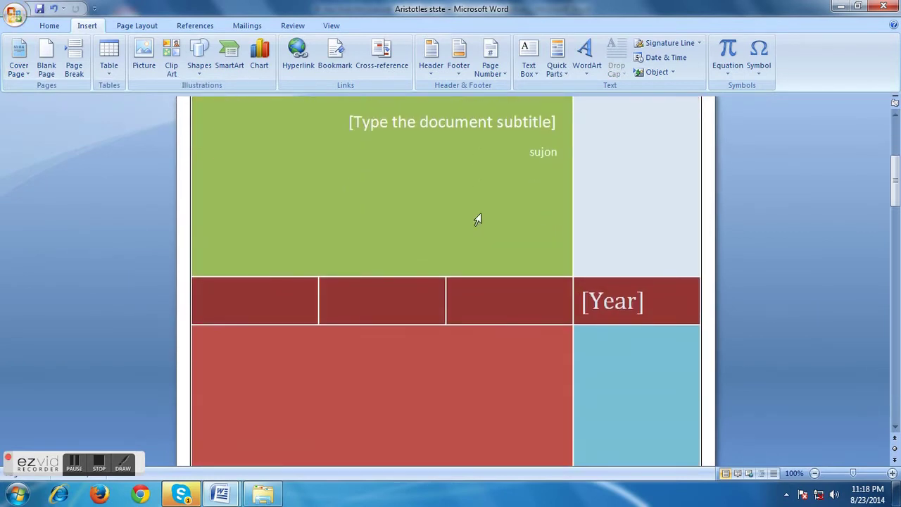
pyautogui.scroll(5, 477, 218)
pyautogui.scroll(2, 425, 233)
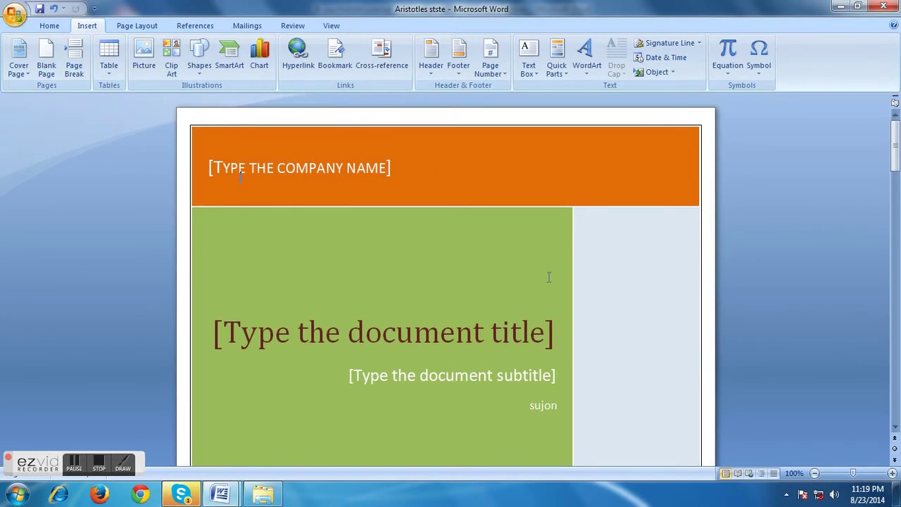
pyautogui.scroll(-10, 583, 284)
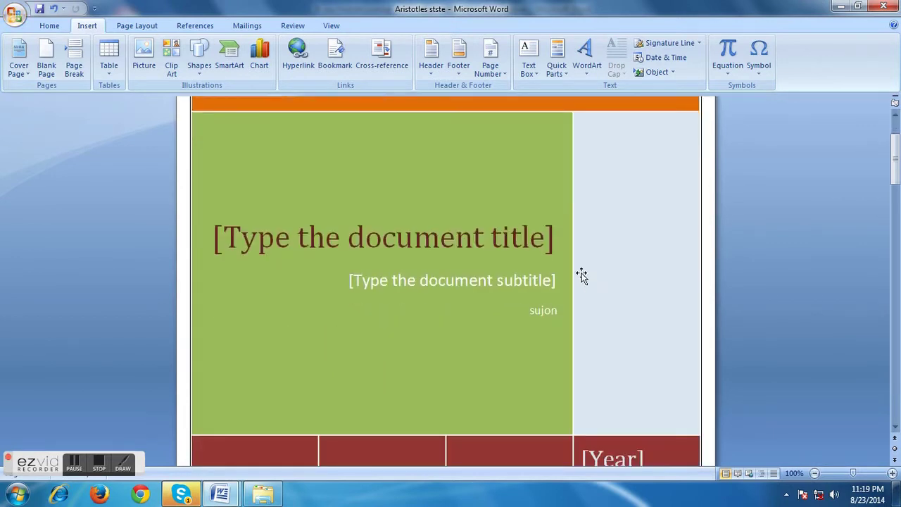
pyautogui.scroll(10, 573, 264)
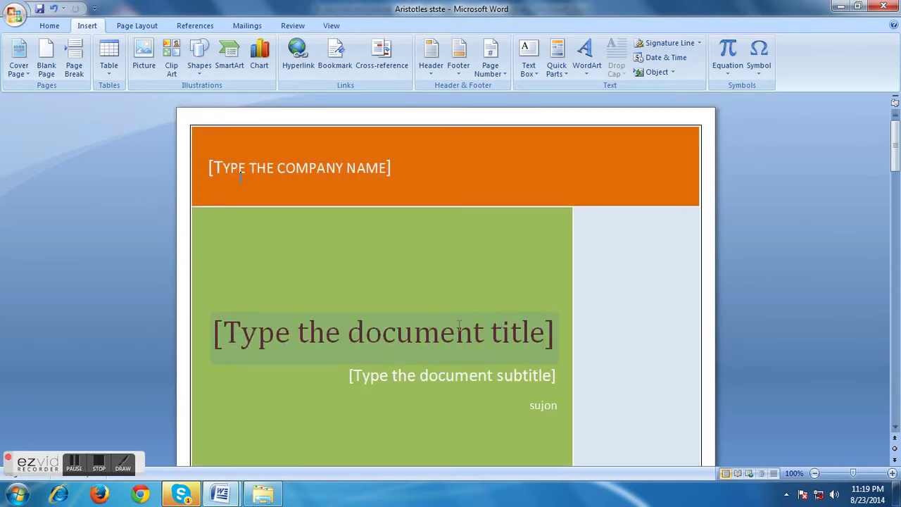
# Select the cover page's document title placeholder.
pyautogui.click(546, 334)
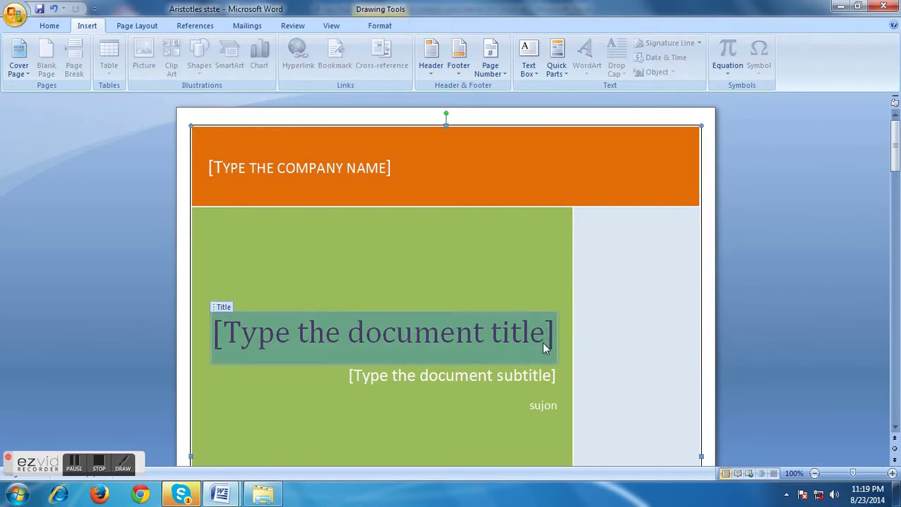
pyautogui.scroll(-14, 408, 331)
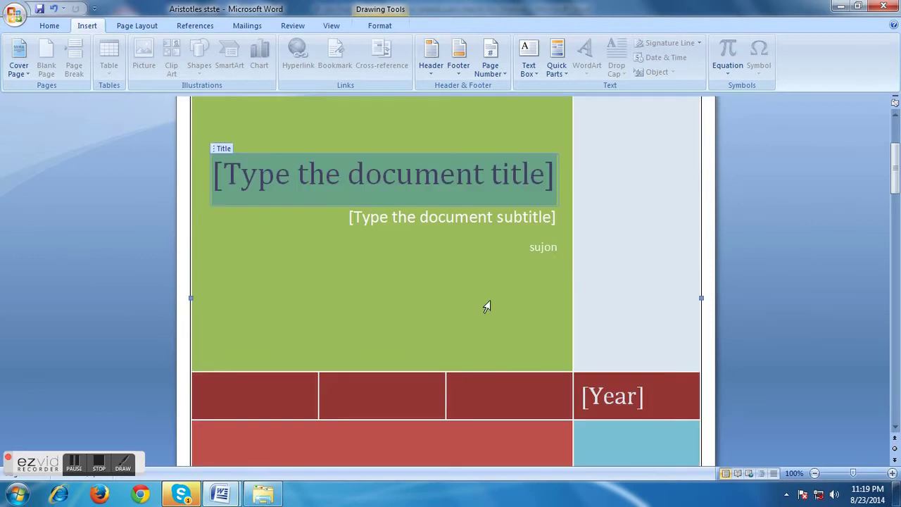
pyautogui.scroll(-2, 543, 329)
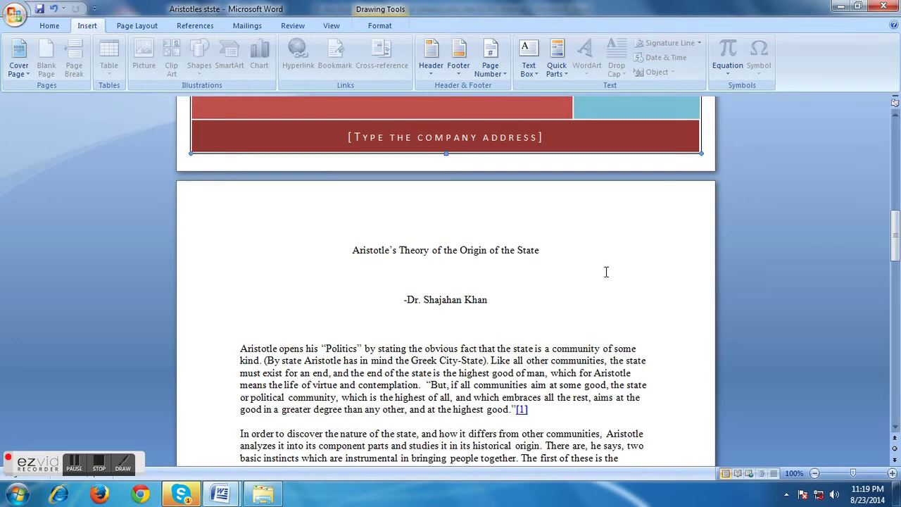
pyautogui.scroll(15, 592, 288)
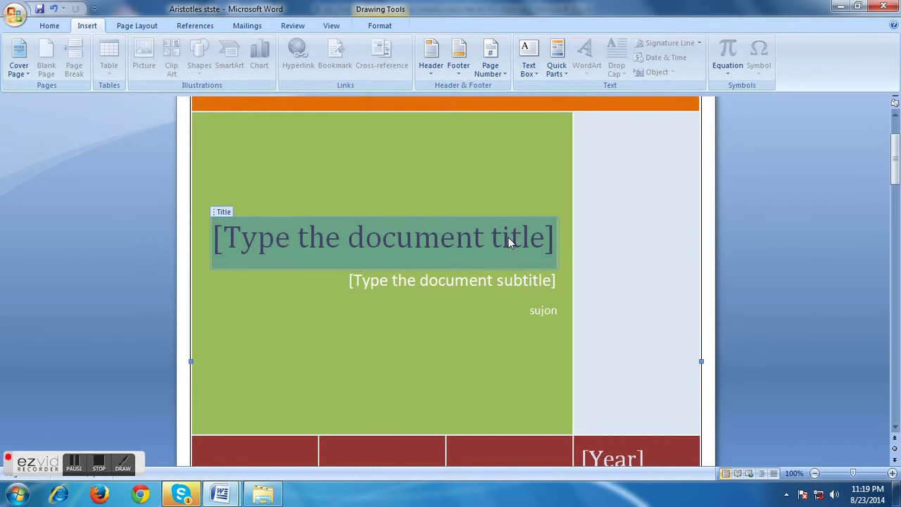
# Type the title 'Aristotole's Theory of the Origin of the State', removing the stray O and capitalising State.
pyautogui.click(508, 237)
pyautogui.write('A')
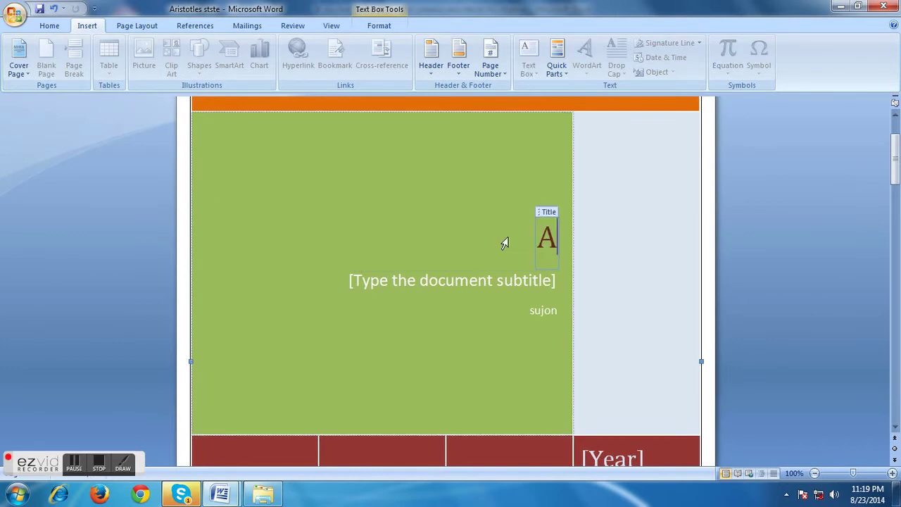
pyautogui.write('ris')
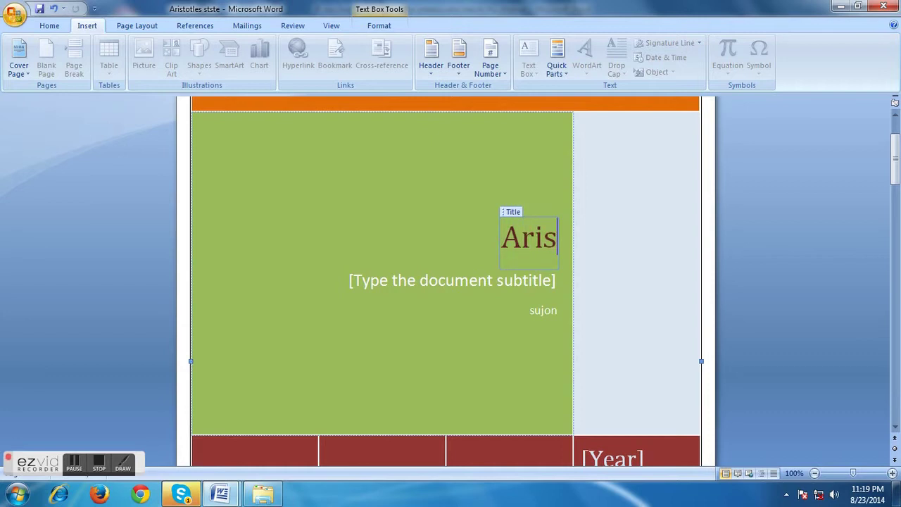
pyautogui.write('totole')
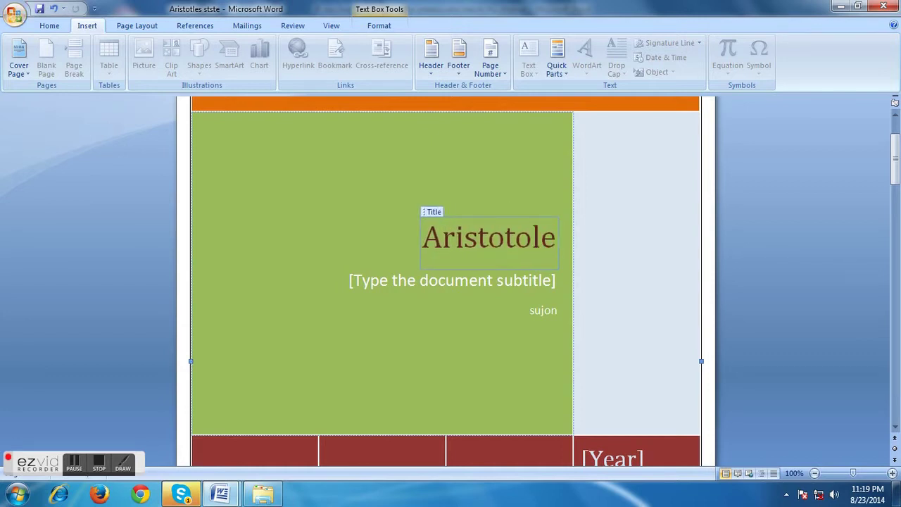
pyautogui.write("'s")
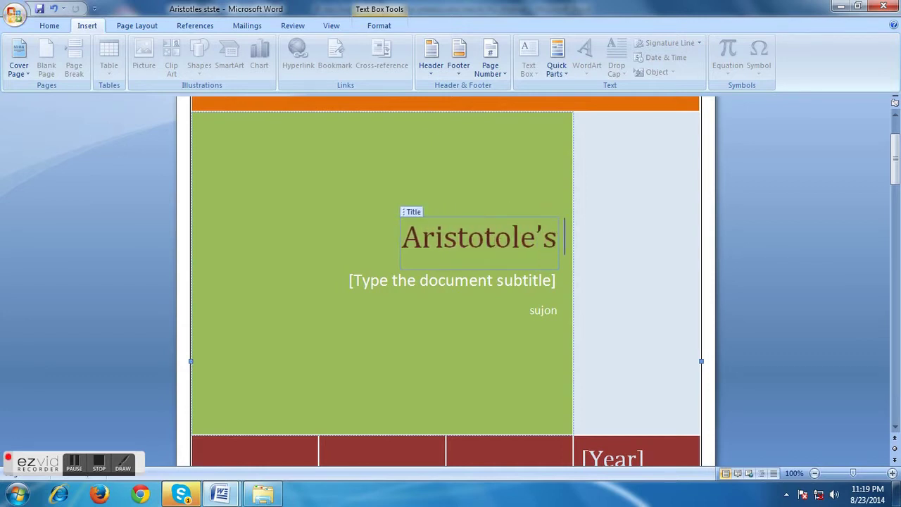
pyautogui.write(' Theo')
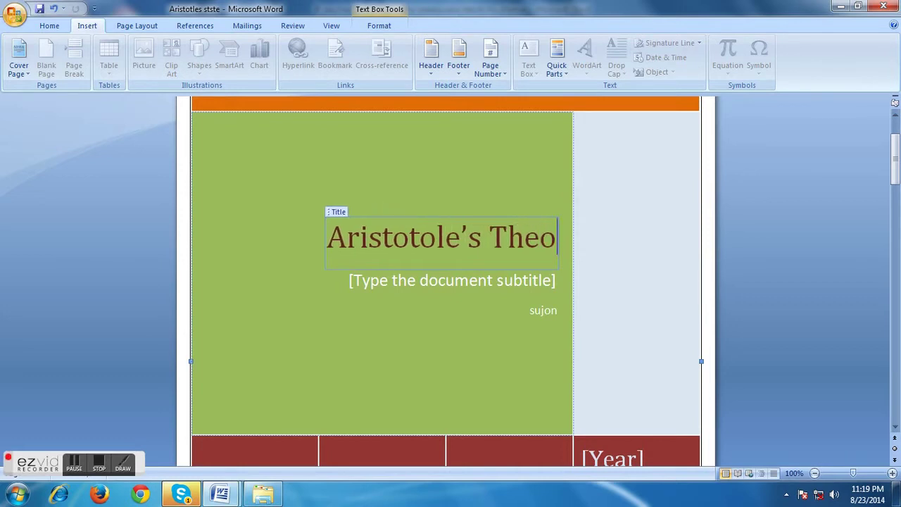
pyautogui.write('ry')
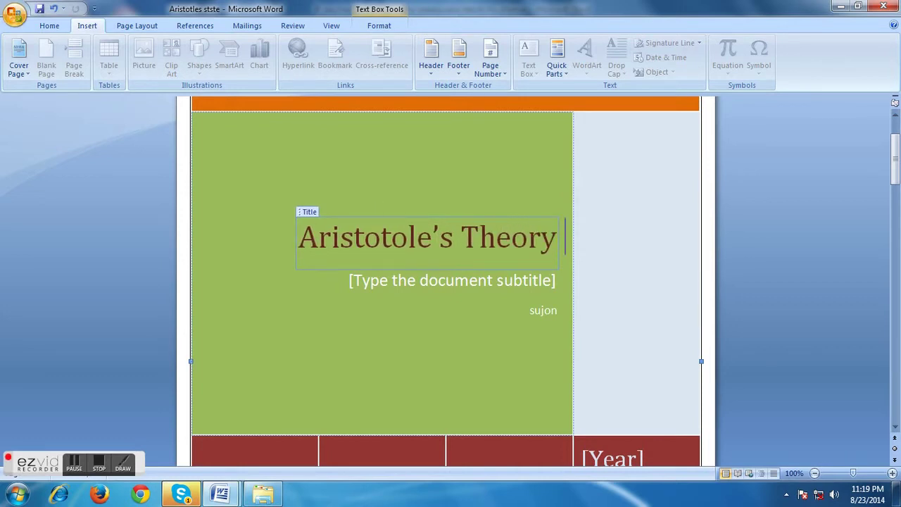
pyautogui.scroll(-15, 507, 239)
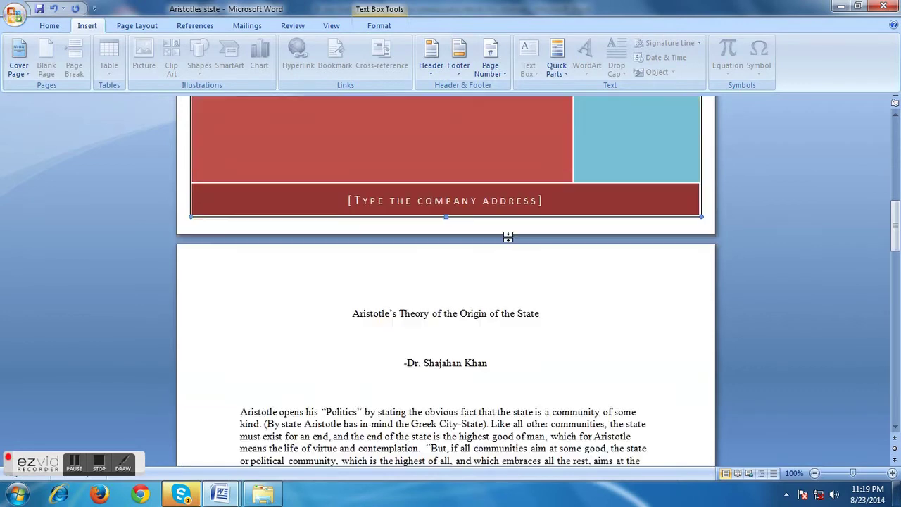
pyautogui.scroll(10, 492, 332)
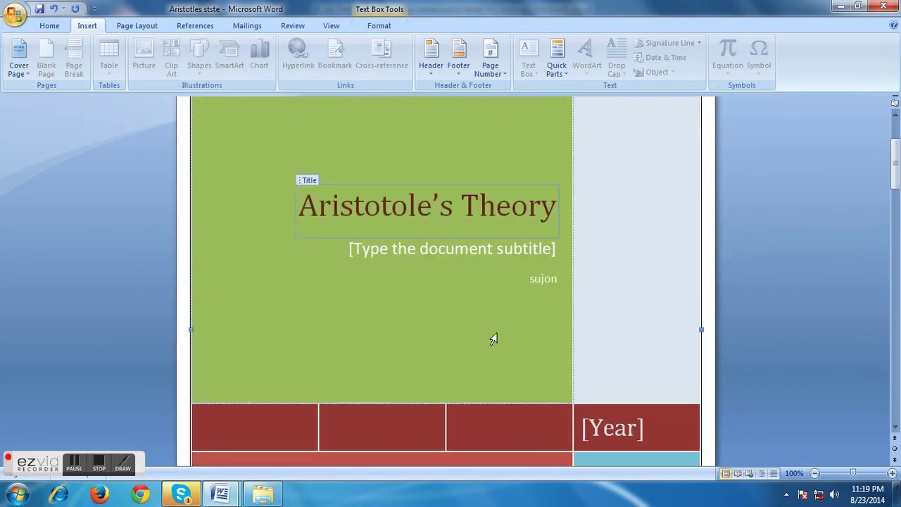
pyautogui.write('of the')
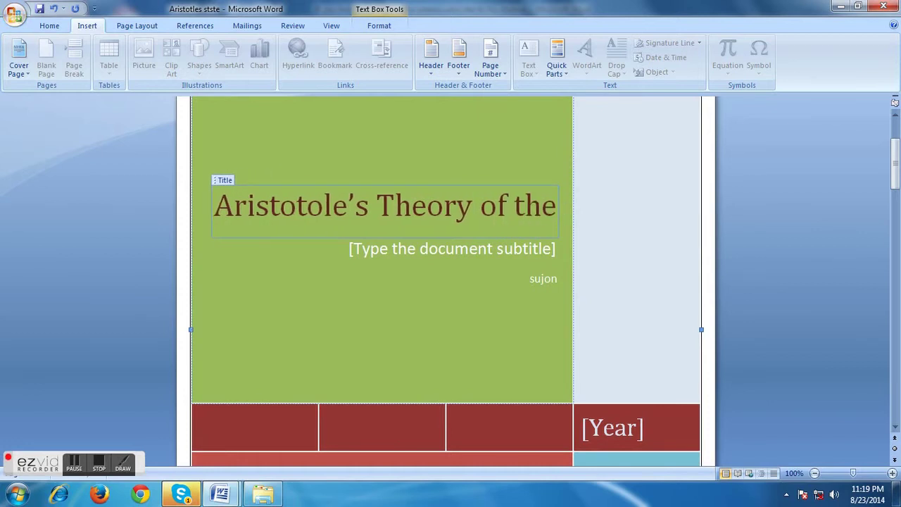
pyautogui.write(' Origin O')
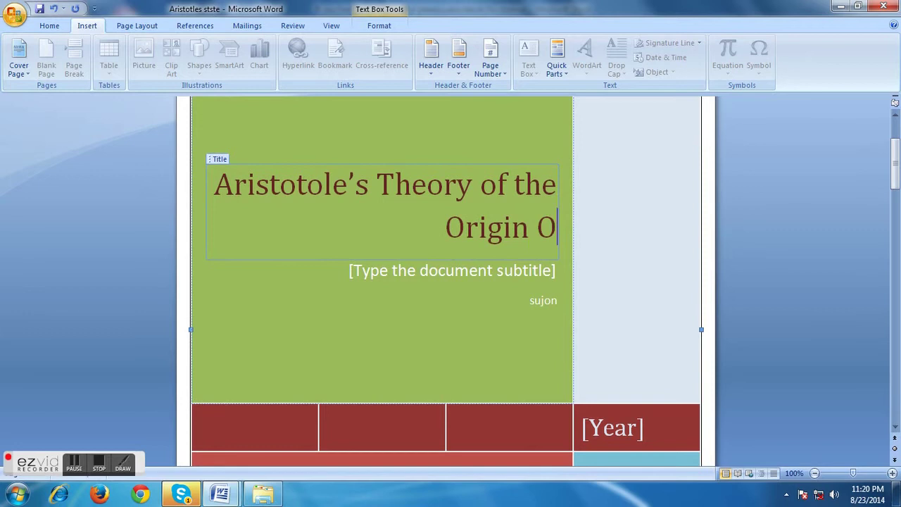
pyautogui.press('BackSpace')
pyautogui.write('of')
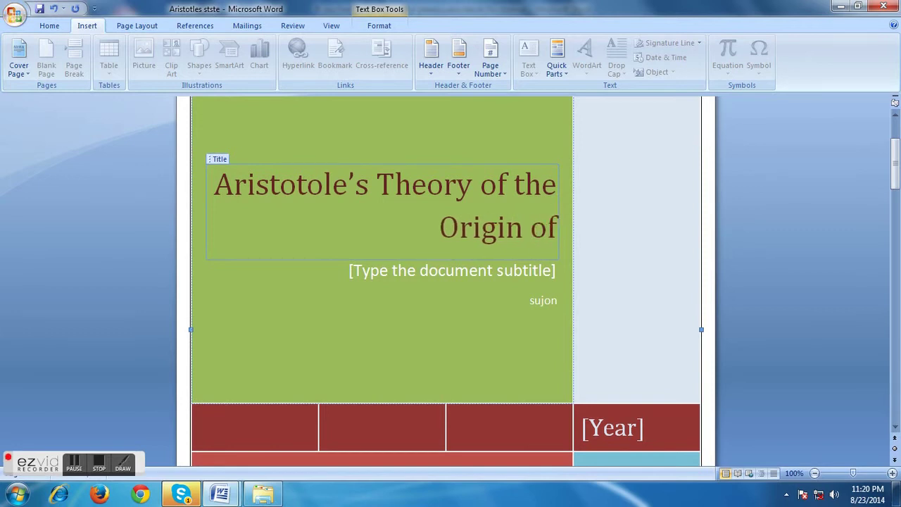
pyautogui.write(' the')
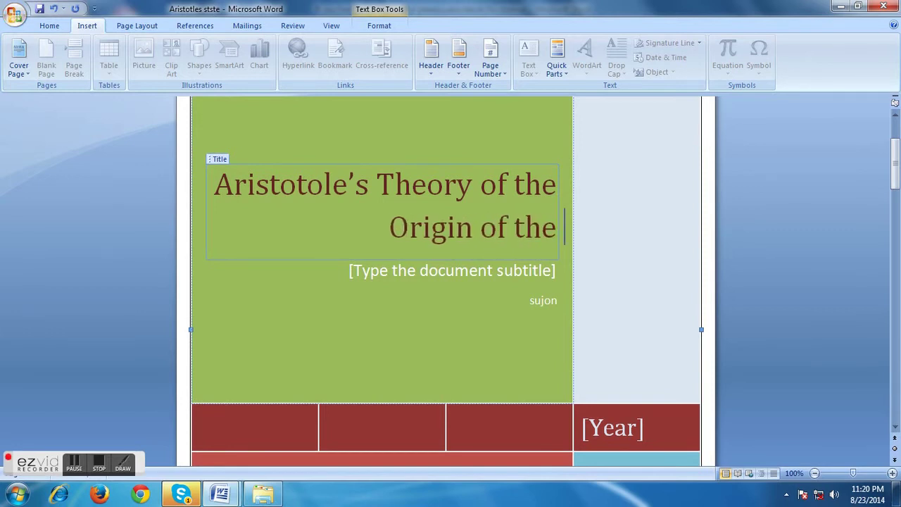
pyautogui.write(' state')
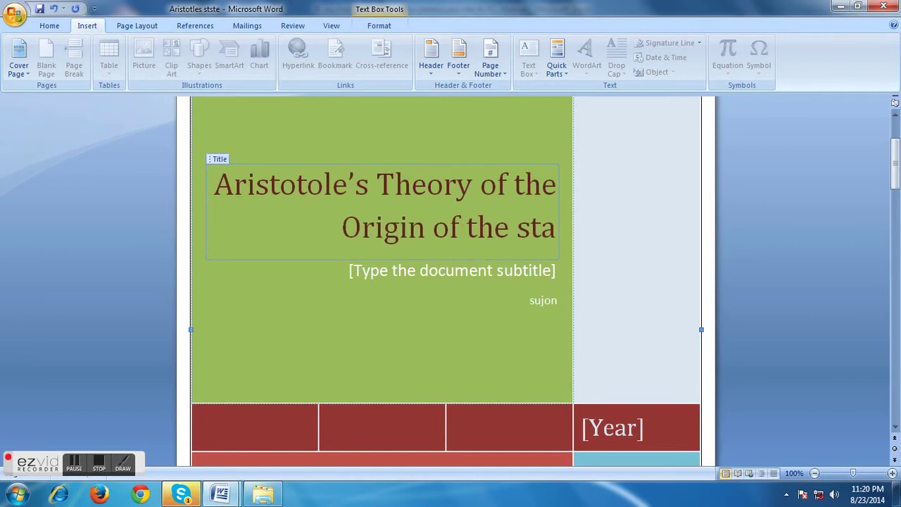
pyautogui.press('Left')
pyautogui.press('Left')
pyautogui.press('Left')
pyautogui.press('Left')
pyautogui.press('BackSpace')
pyautogui.write('S')
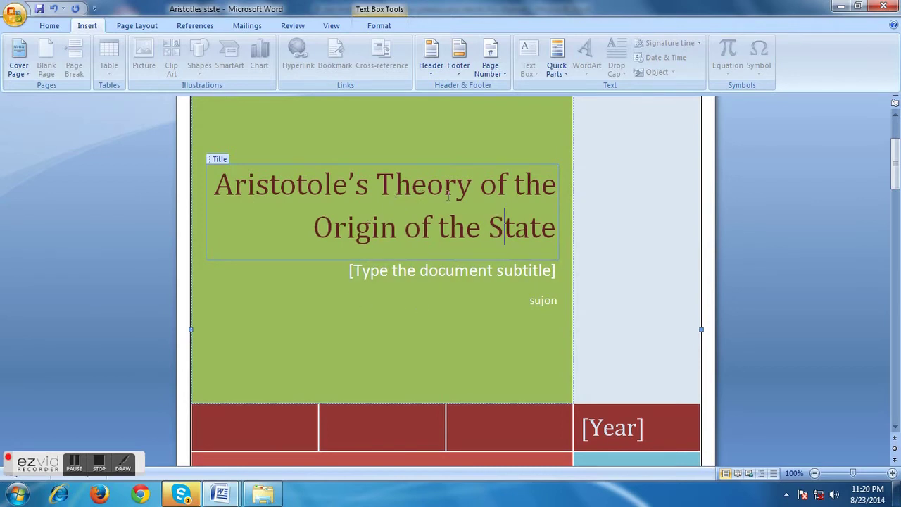
# Replace the subtitle placeholder with 'An Exclusive Review', correcting the 'Ah' typo.
pyautogui.click(547, 271)
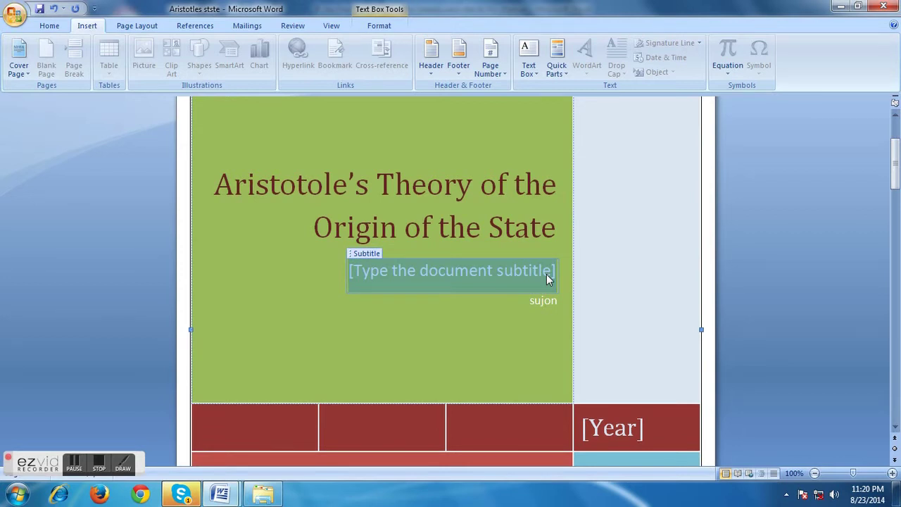
pyautogui.scroll(-12, 508, 289)
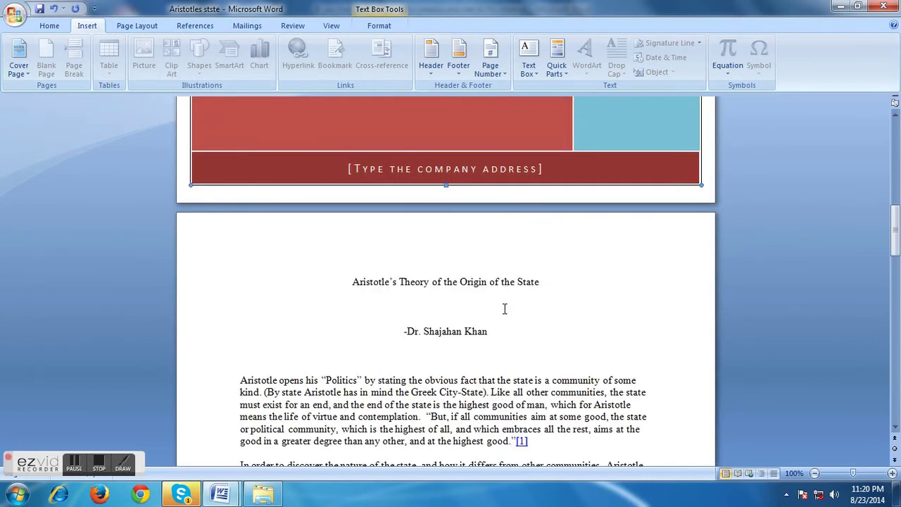
pyautogui.scroll(2, 504, 308)
pyautogui.scroll(-2, 504, 309)
pyautogui.scroll(12, 504, 308)
pyautogui.scroll(4, 503, 309)
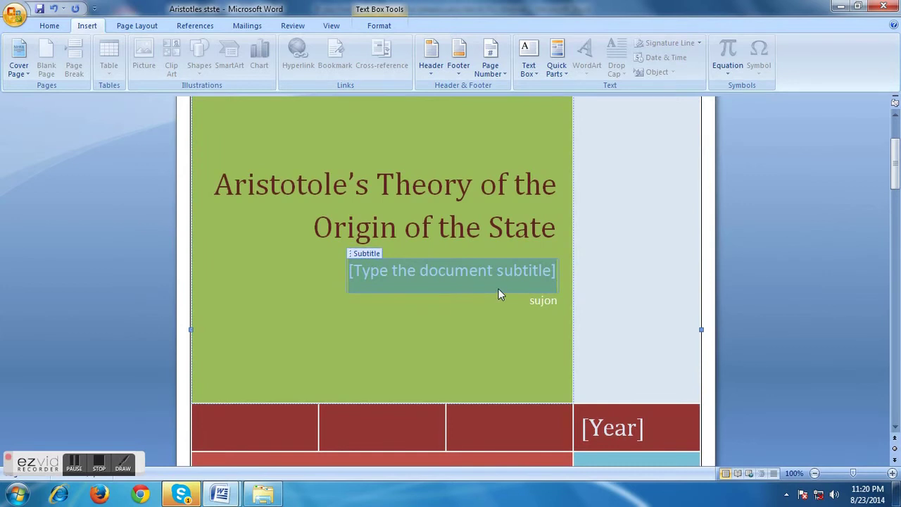
pyautogui.write('A')
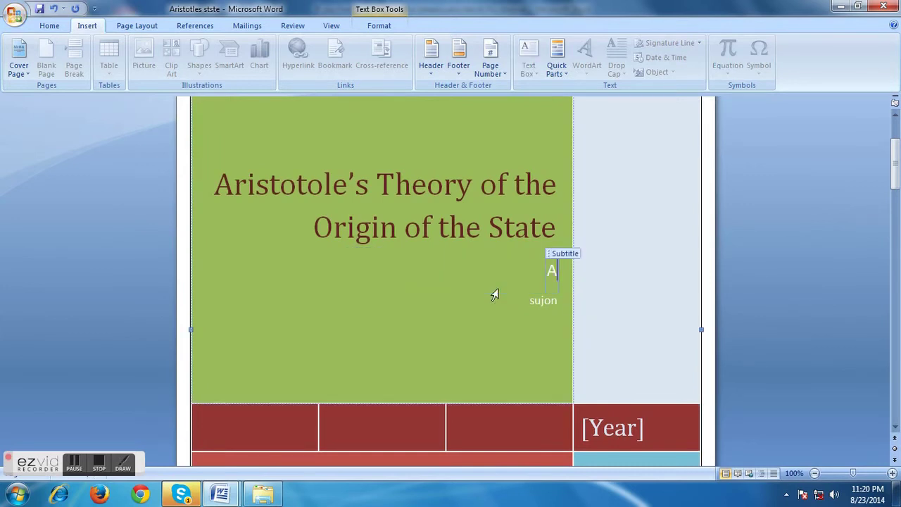
pyautogui.write('h Ex')
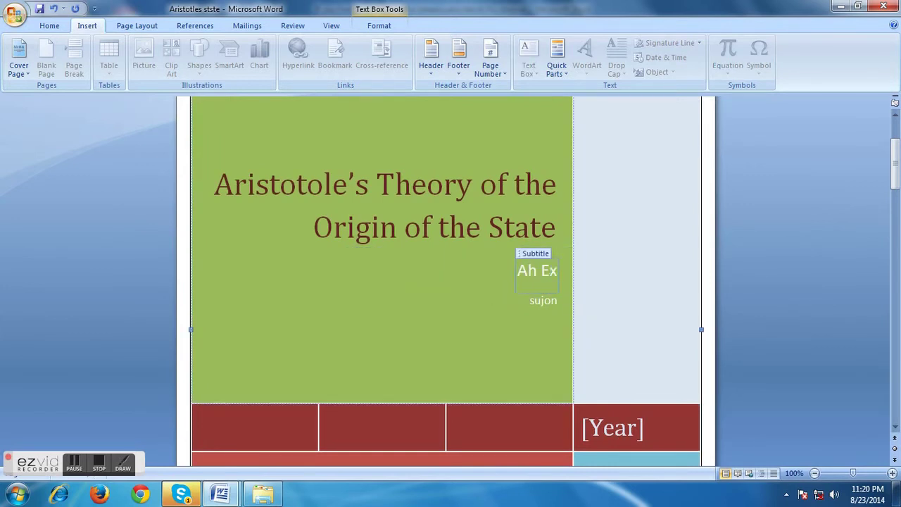
pyautogui.write('clusive')
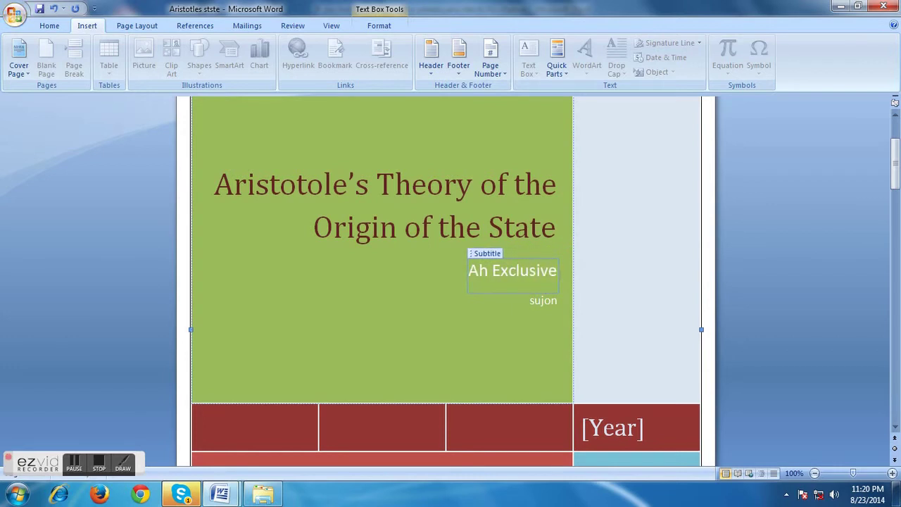
pyautogui.write('Review')
pyautogui.press('Left')
pyautogui.press('Left')
pyautogui.press('Left')
pyautogui.press('Left')
pyautogui.press('Left')
pyautogui.press('Left')
pyautogui.press('Left')
pyautogui.press('Left')
pyautogui.press('Left')
pyautogui.press('Left')
pyautogui.press('Left')
pyautogui.press('Left')
pyautogui.press('Left')
pyautogui.press('Left')
pyautogui.press('Left')
pyautogui.press('Left')
pyautogui.press('Left')
pyautogui.press('BackSpace')
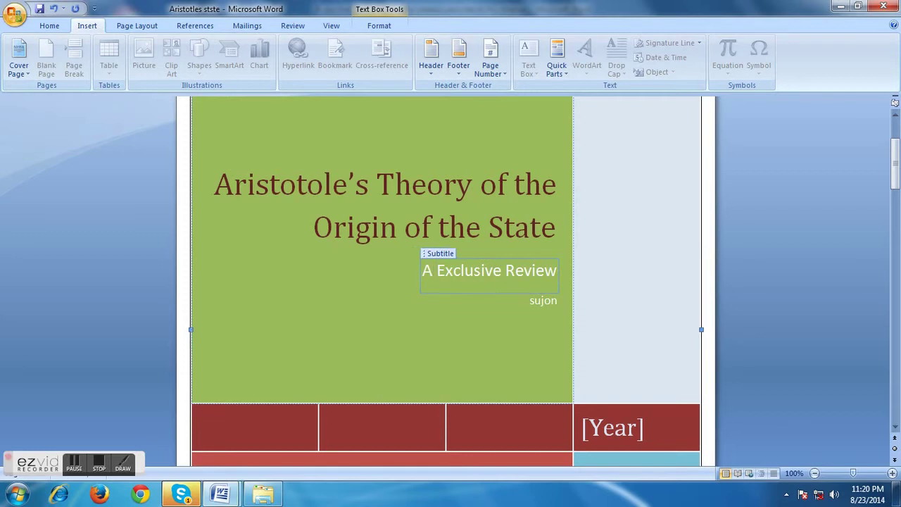
# Complete 'An' in the subtitle, then replace the author line with 'Dr.' and the author's name.
pyautogui.write('n')
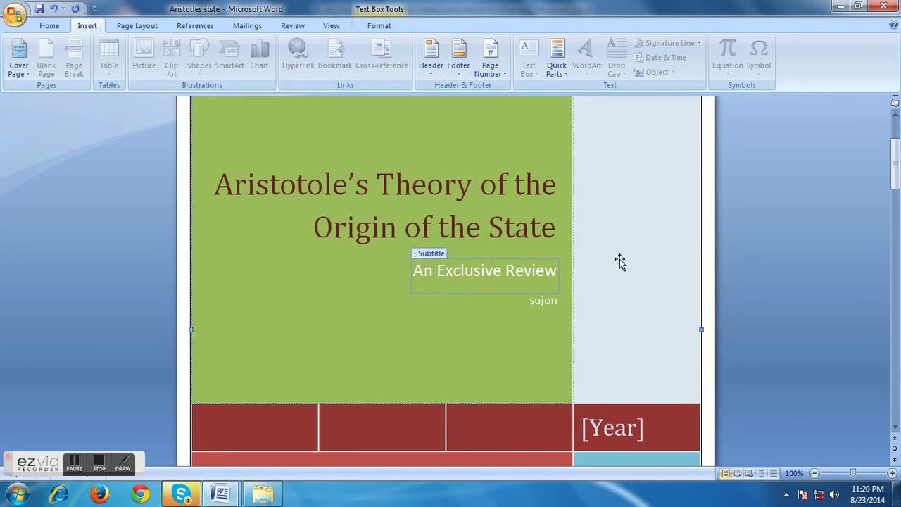
pyautogui.click(553, 303)
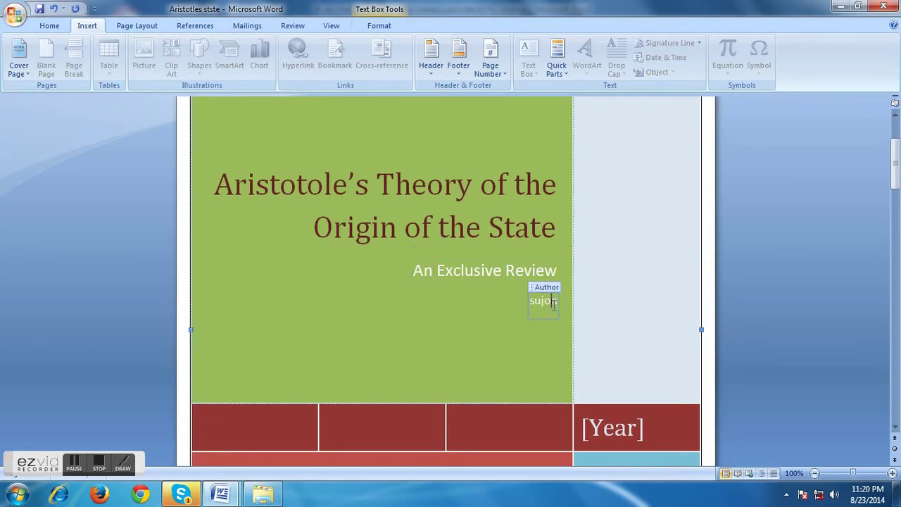
pyautogui.press('BackSpace')
pyautogui.press('BackSpace')
pyautogui.press('BackSpace')
pyautogui.press('BackSpace')
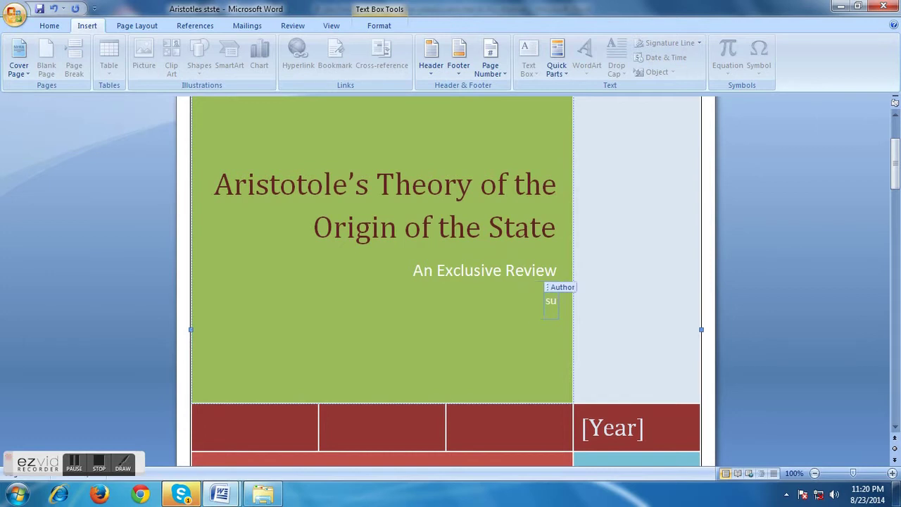
pyautogui.scroll(-12, 540, 307)
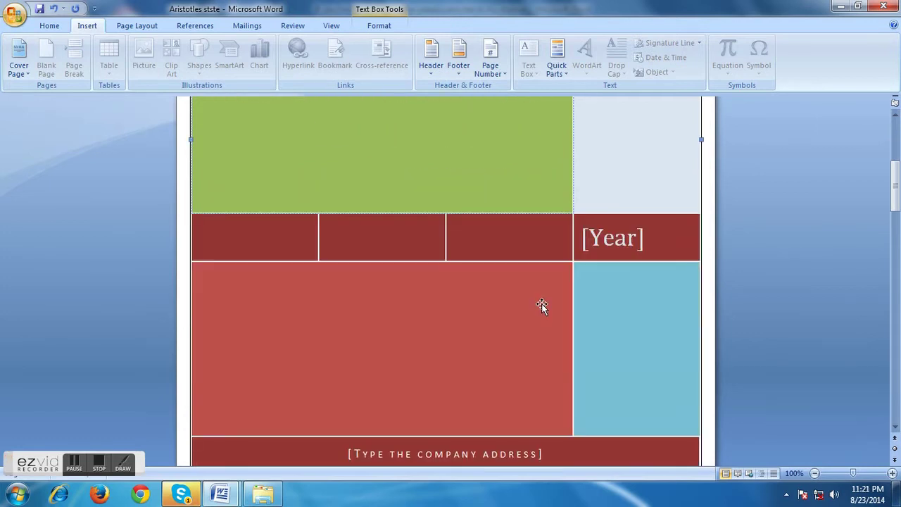
pyautogui.scroll(-1, 398, 312)
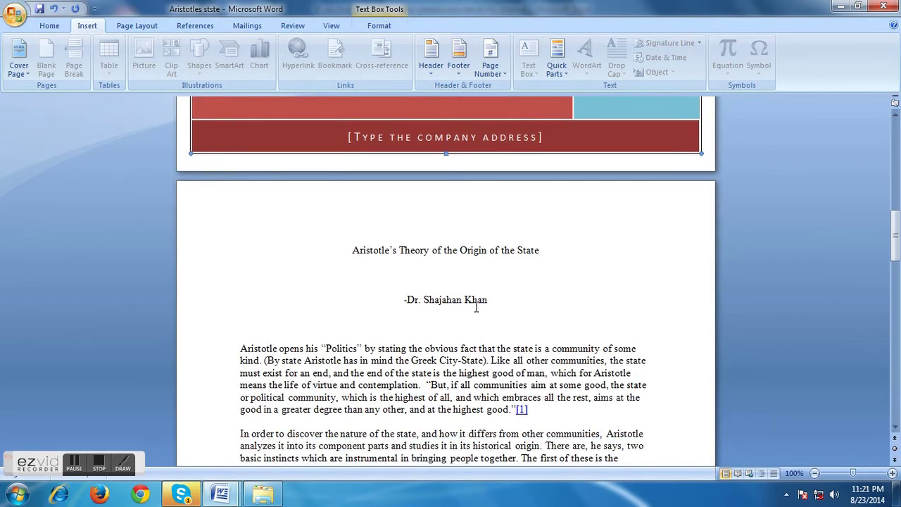
pyautogui.scroll(20, 476, 307)
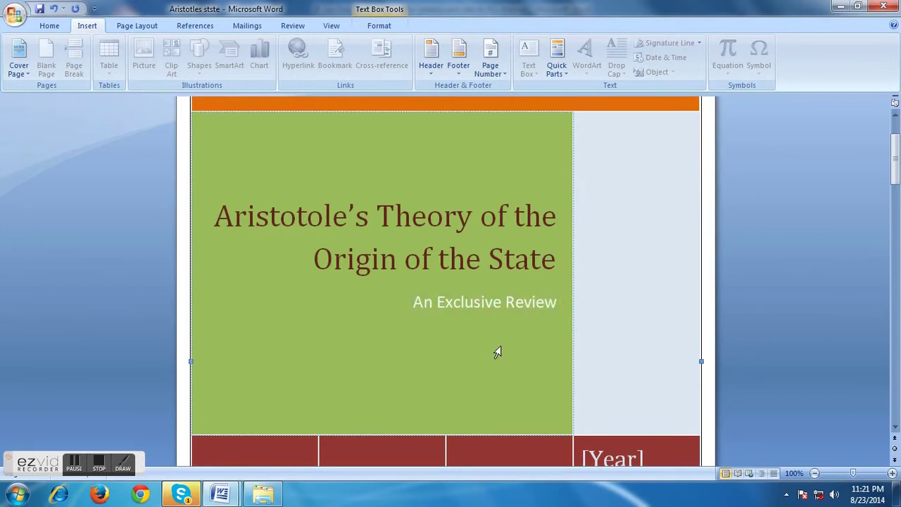
pyautogui.write('dr')
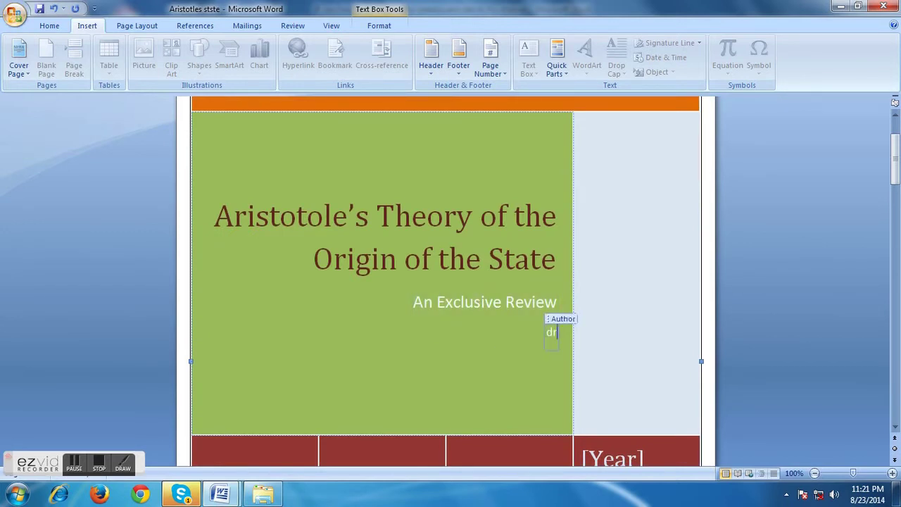
pyautogui.write('. ')
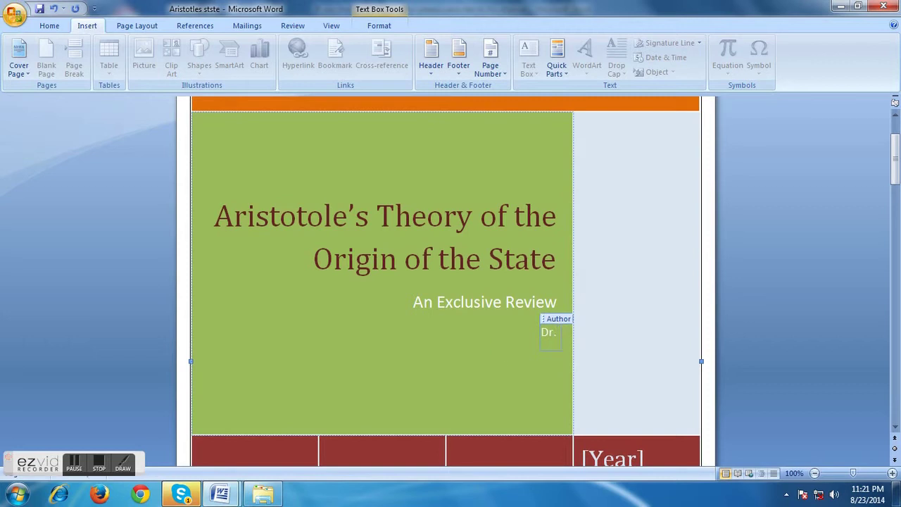
pyautogui.write('Shajahoan K')
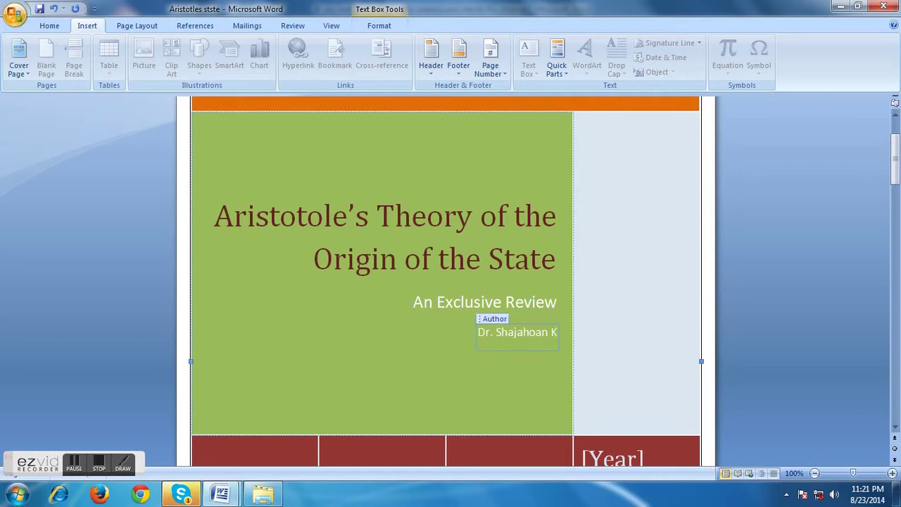
pyautogui.write('han')
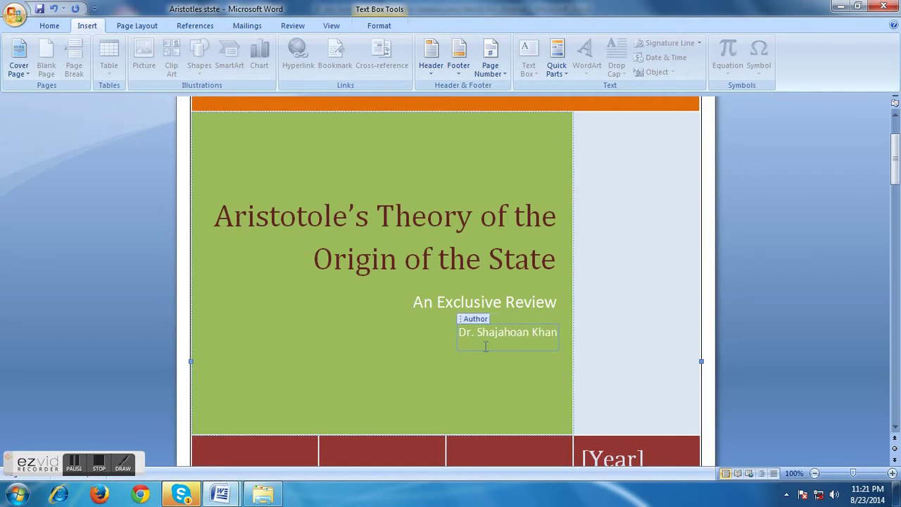
pyautogui.scroll(-3, 549, 338)
# Type 2014 into the [Year] content control, dismissing its date picker unused.
pyautogui.click(633, 365)
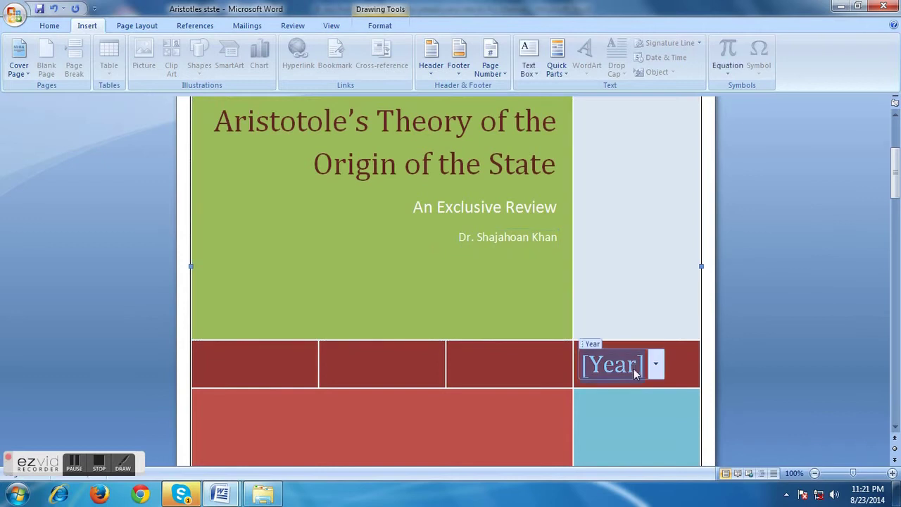
pyautogui.click(657, 365)
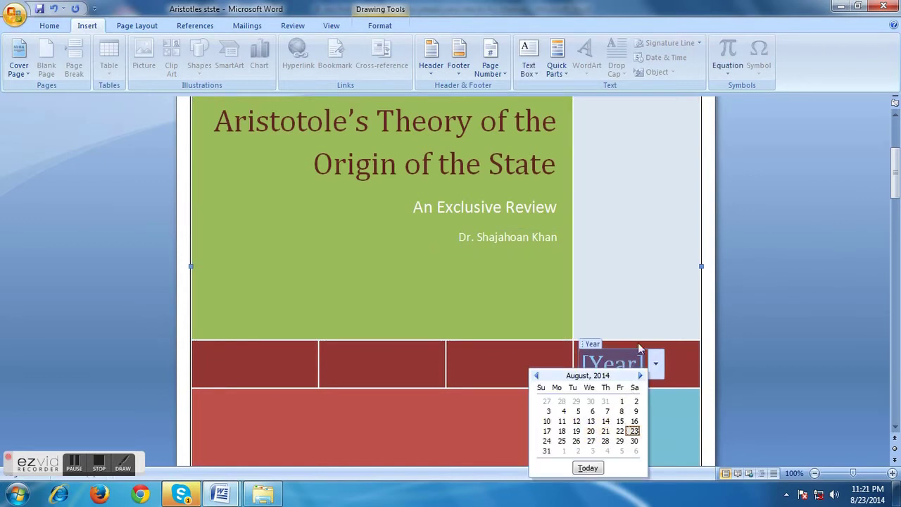
pyautogui.click(642, 372)
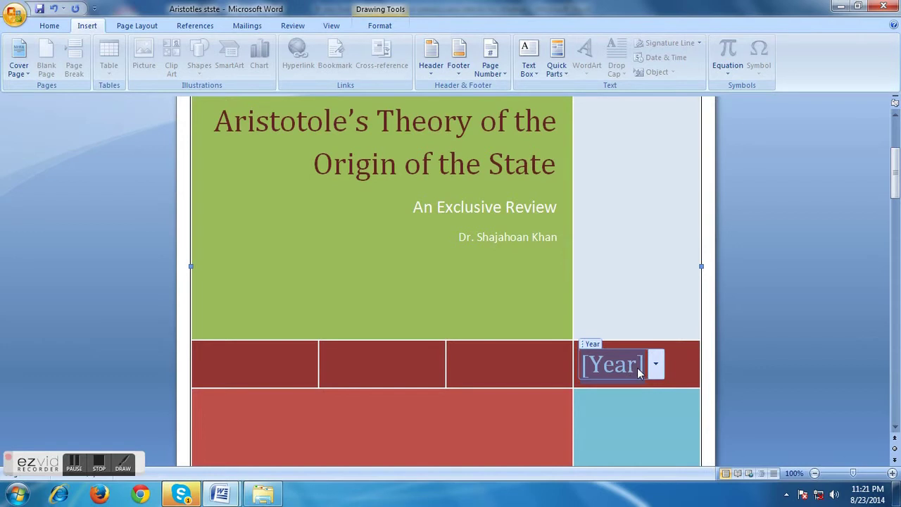
pyautogui.write('2014')
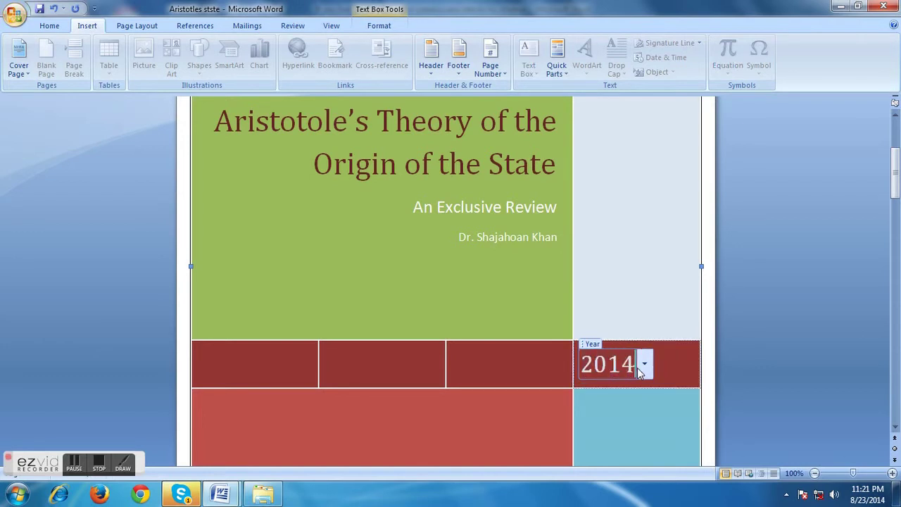
# Delete the [Type the company name] placeholder from the orange top banner.
pyautogui.scroll(3, 491, 293)
pyautogui.scroll(2, 418, 191)
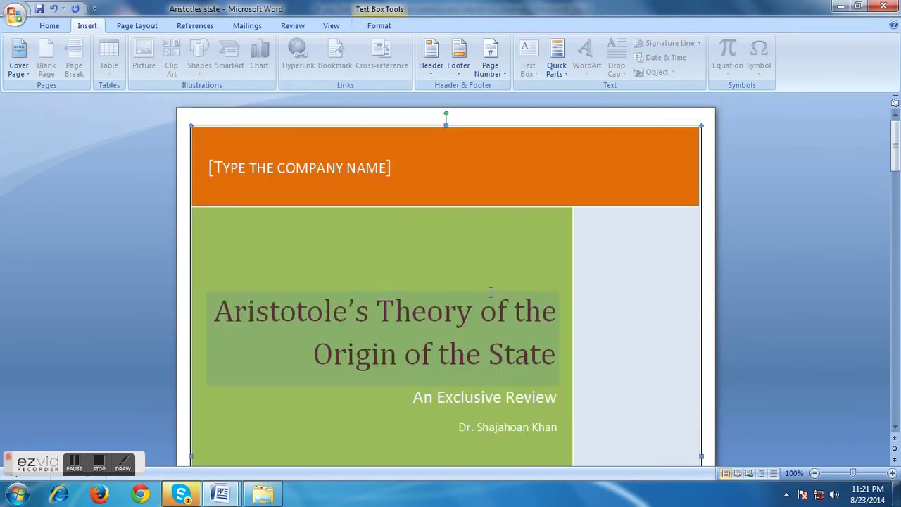
pyautogui.click(415, 174)
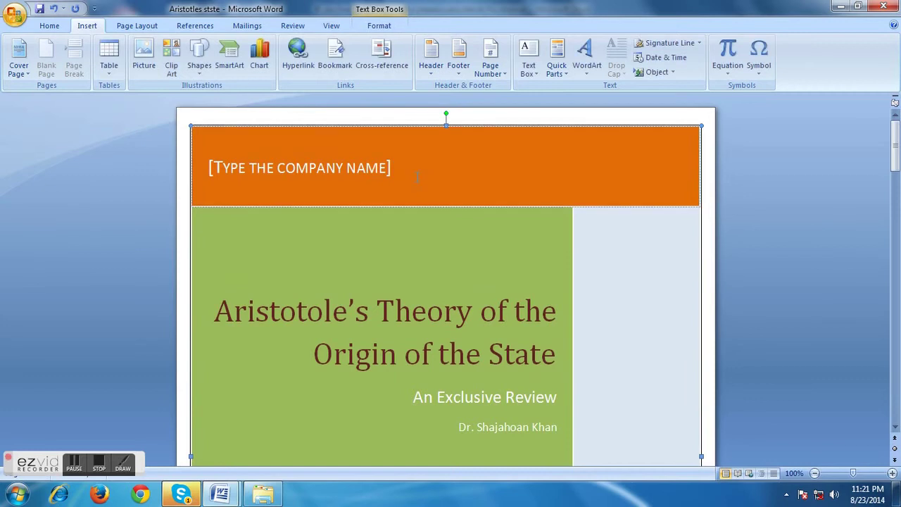
pyautogui.click(218, 180)
pyautogui.press('BackSpace')
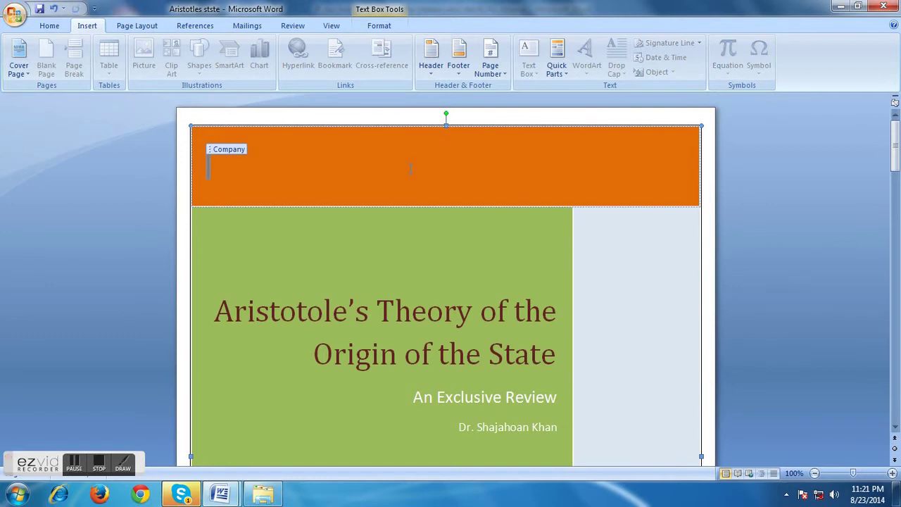
pyautogui.scroll(-12, 410, 169)
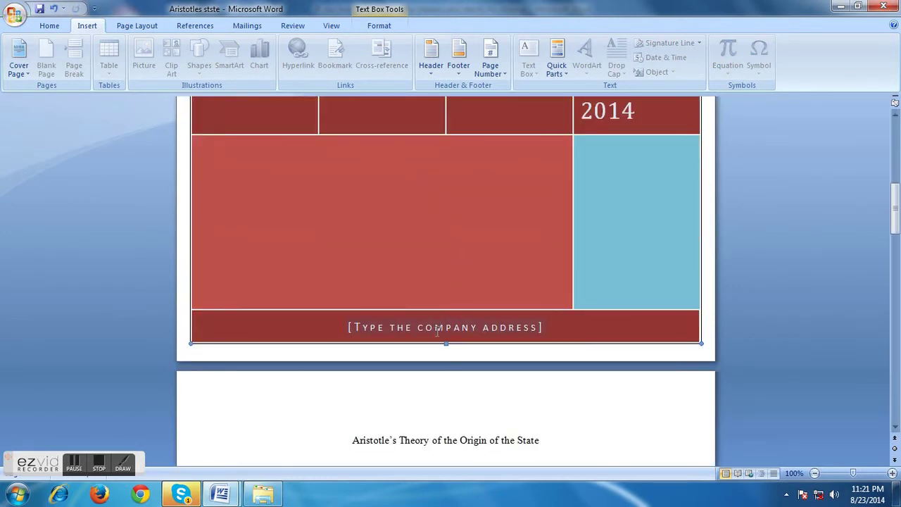
# Undo twice to restore the company-name placeholder.
pyautogui.hotkey('ctrl', 'z')
pyautogui.scroll(-12, 526, 345)
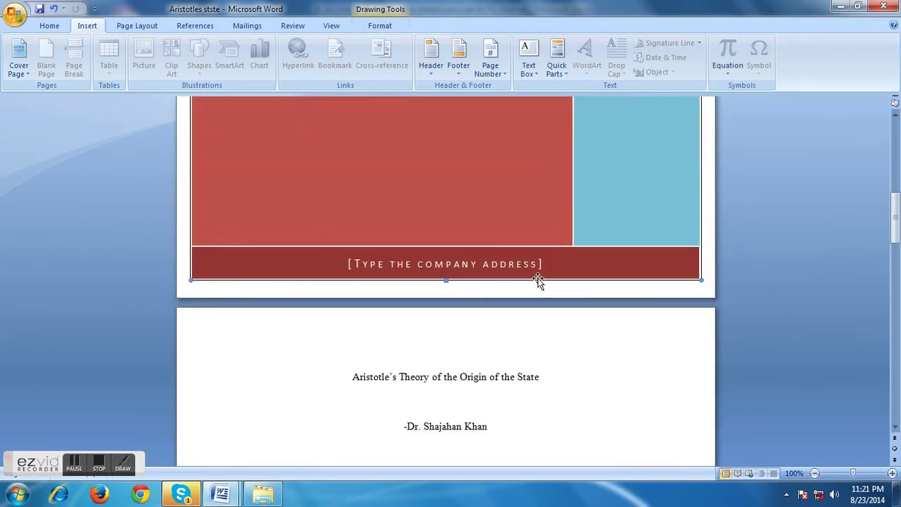
pyautogui.hotkey('ctrl', 'z')
pyautogui.scroll(-5, 539, 270)
pyautogui.scroll(-6, 548, 357)
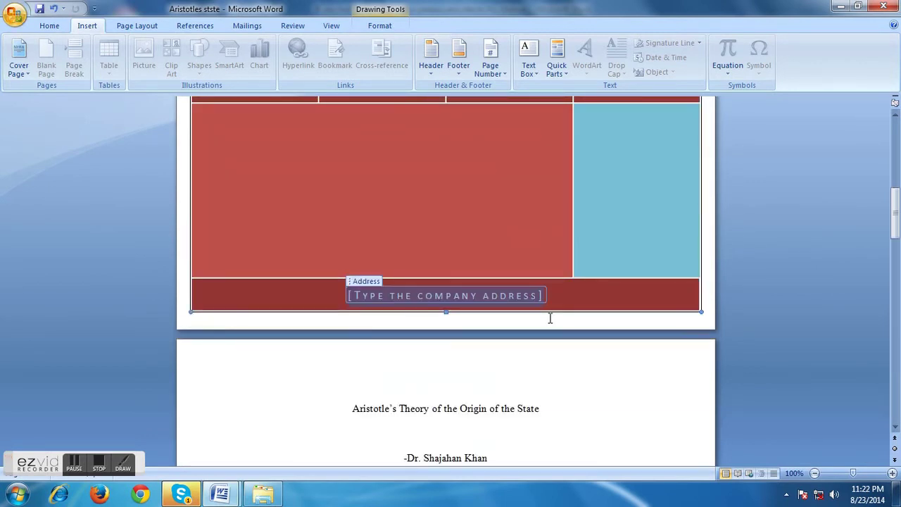
# Enter 'Dhaka University Press' in the company address field, fixing University's capital U.
pyautogui.write('Dha')
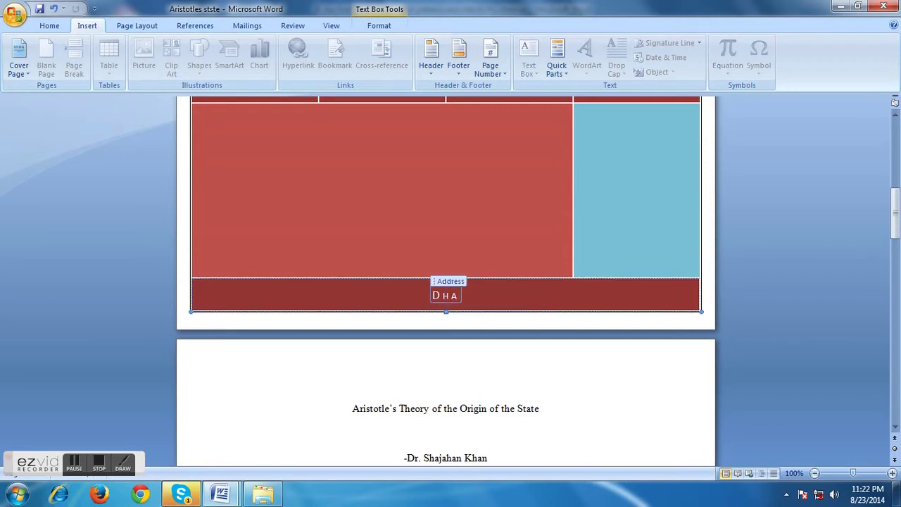
pyautogui.write('ka Unive')
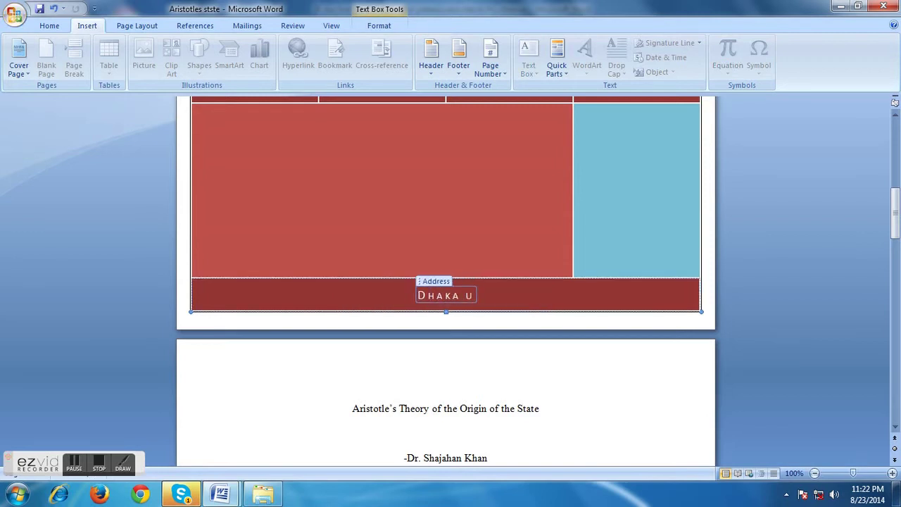
pyautogui.write('rsit')
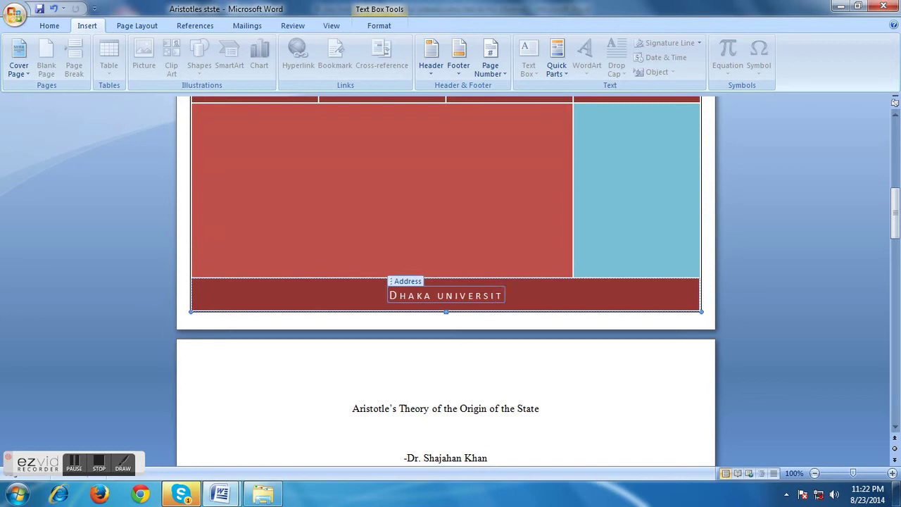
pyautogui.write('y Press')
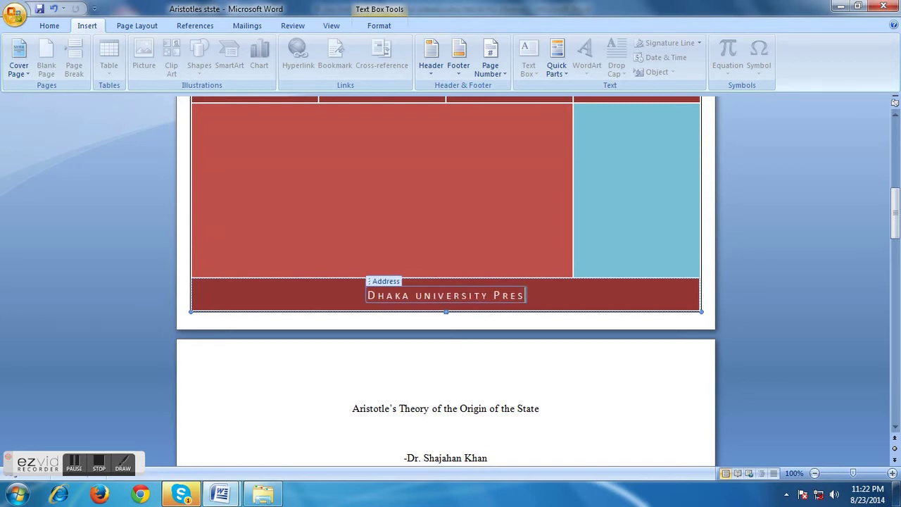
pyautogui.click(424, 290)
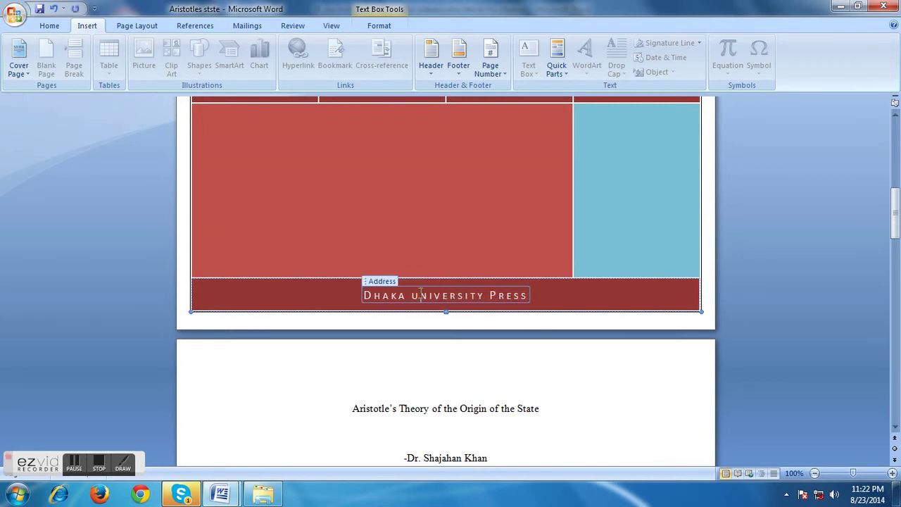
pyautogui.press('BackSpace')
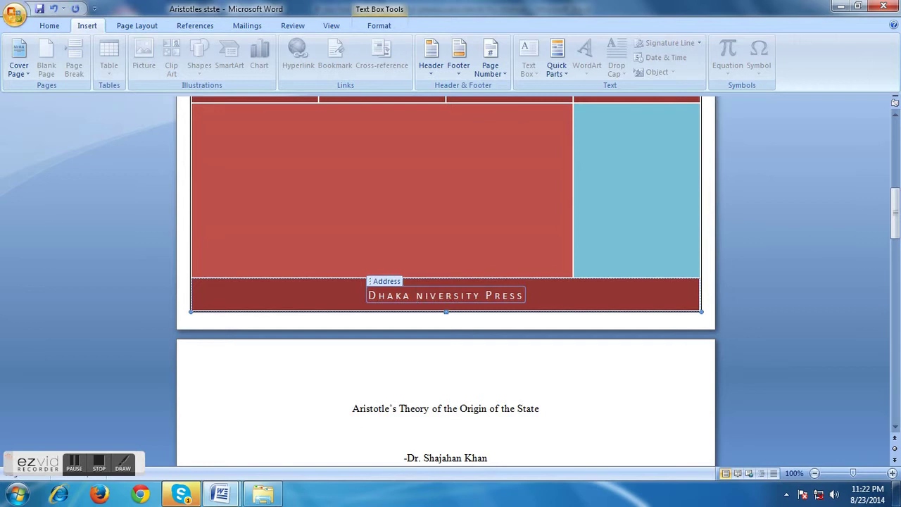
pyautogui.write('U')
pyautogui.scroll(10, 494, 244)
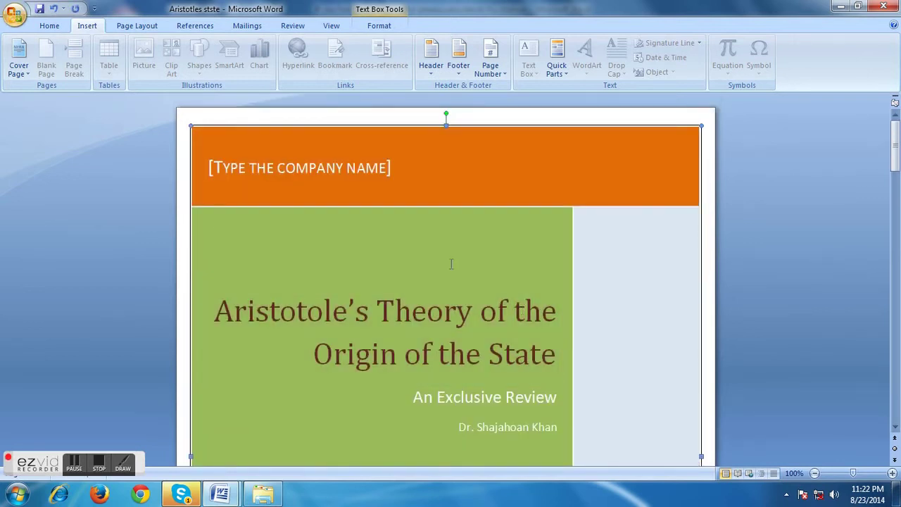
# Delete the [Type the company name] placeholder from the orange banner atop the cover page.
pyautogui.click(409, 180)
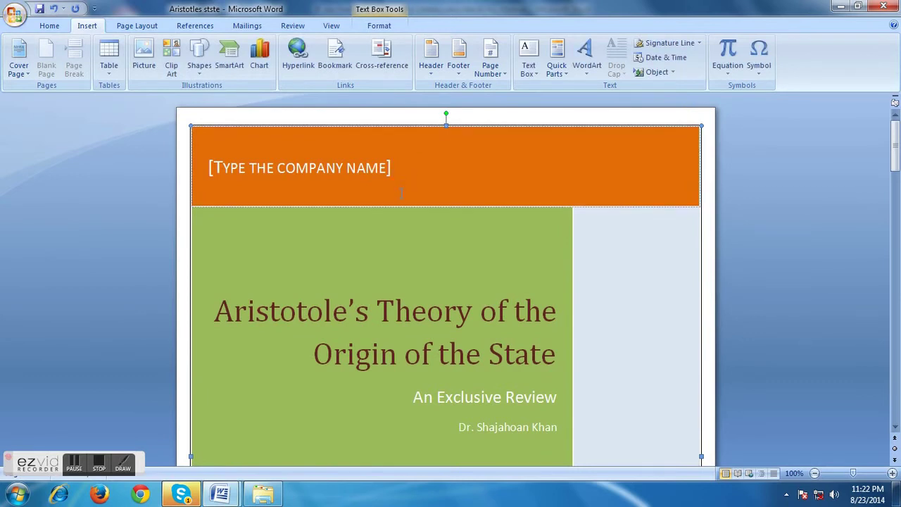
pyautogui.click(371, 169)
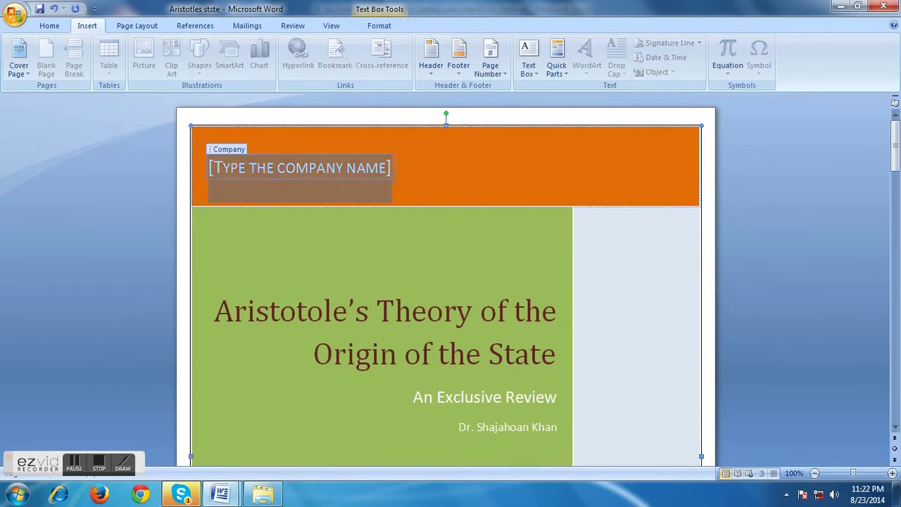
pyautogui.press('Delete')
pyautogui.press('Delete')
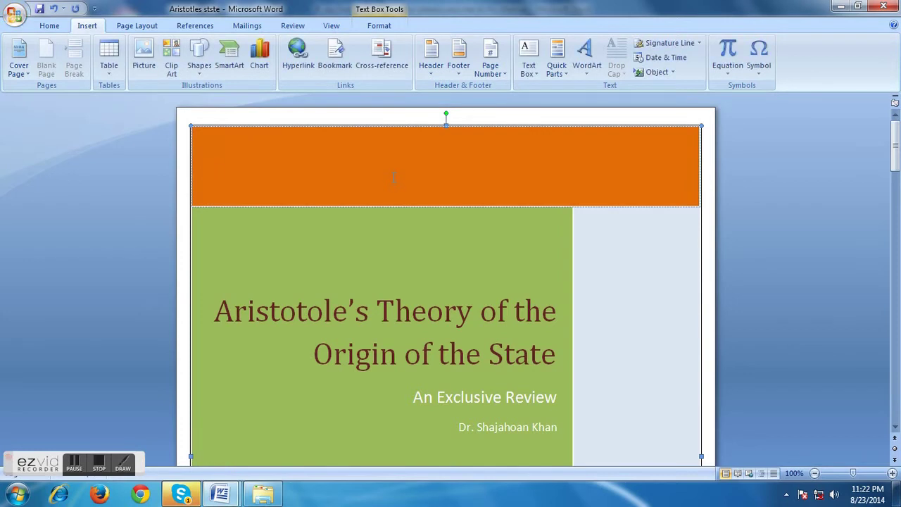
pyautogui.scroll(-10, 418, 183)
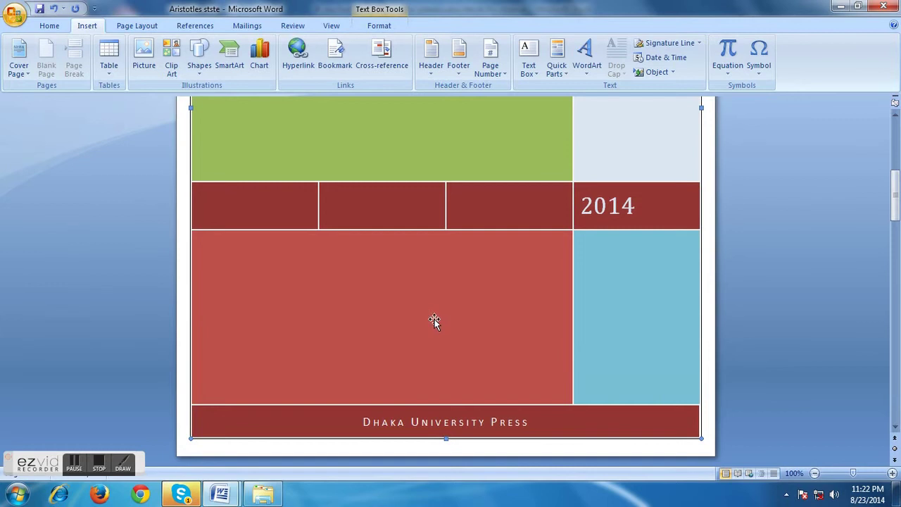
pyautogui.scroll(10, 435, 318)
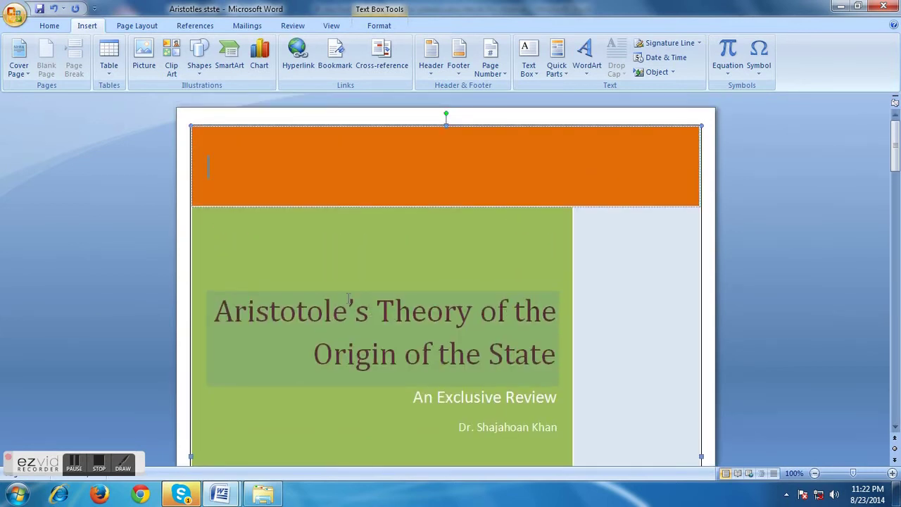
pyautogui.scroll(-3, 526, 292)
pyautogui.scroll(-8, 526, 294)
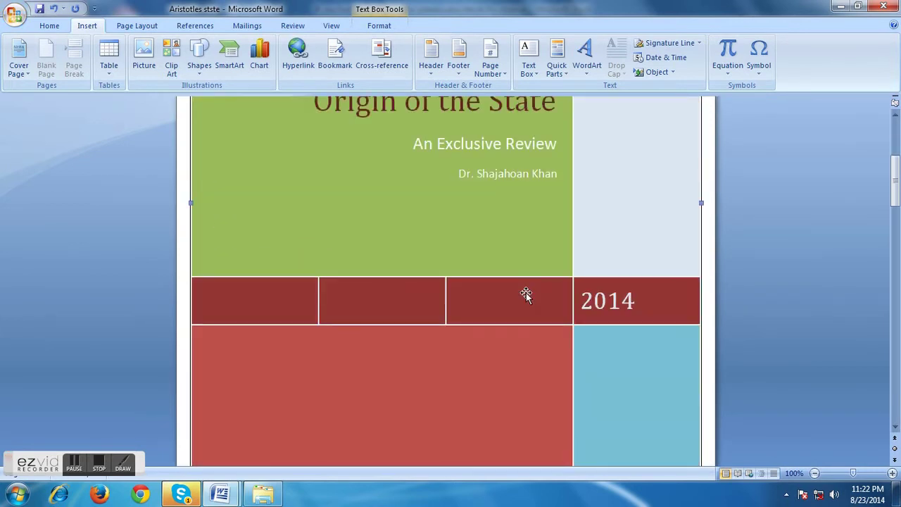
pyautogui.scroll(2, 507, 323)
pyautogui.scroll(10, 494, 345)
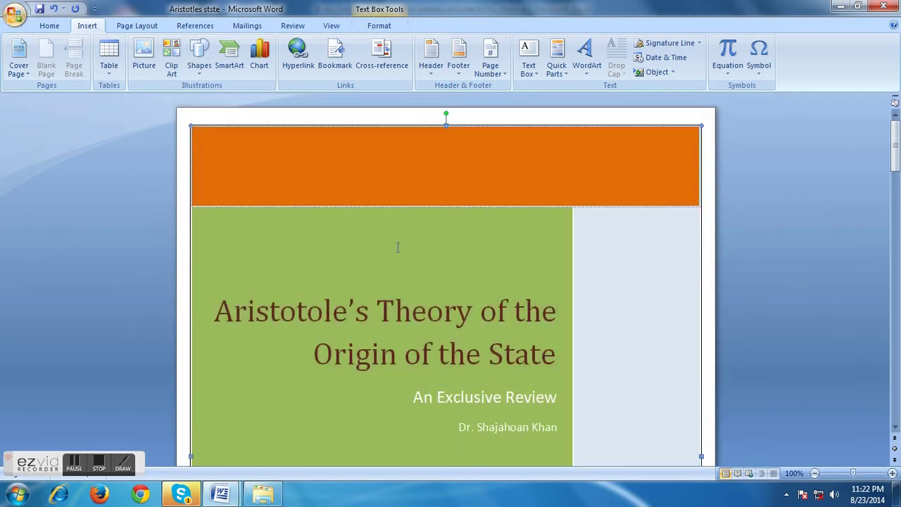
pyautogui.scroll(-5, 517, 234)
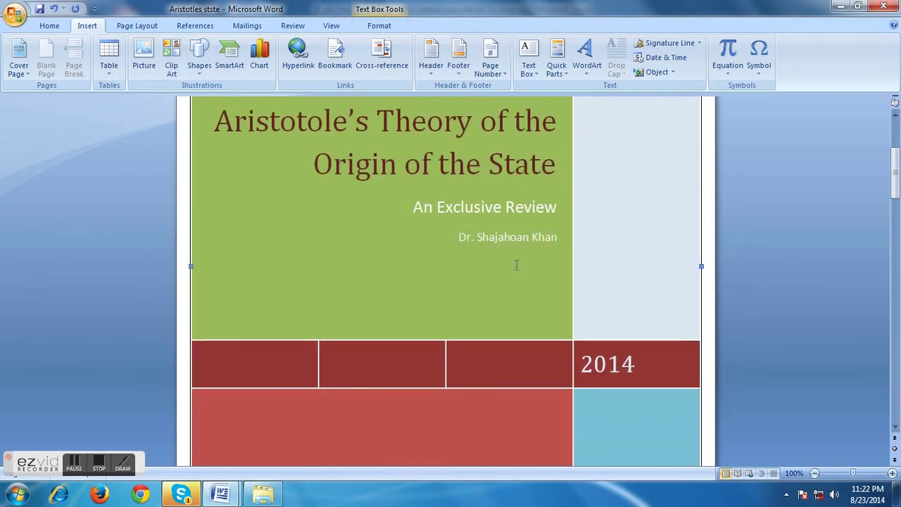
pyautogui.scroll(-9, 516, 265)
pyautogui.scroll(15, 483, 333)
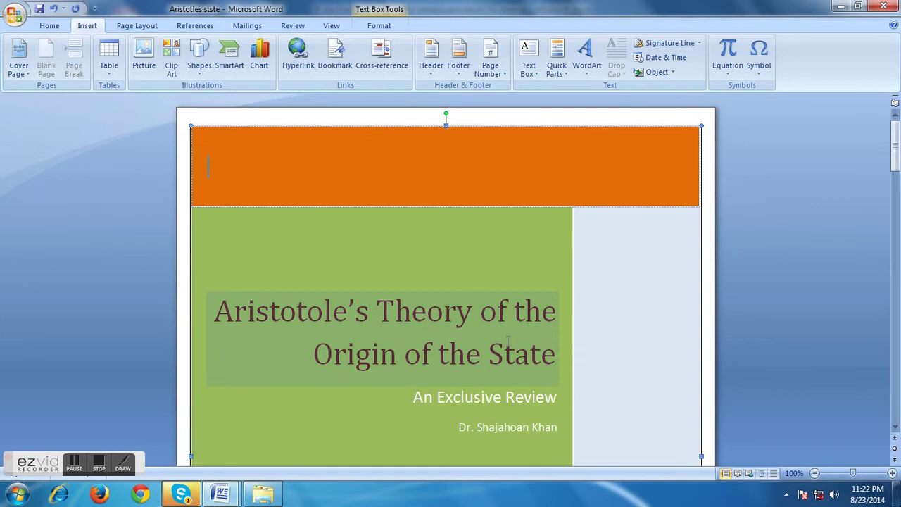
pyautogui.scroll(-5, 506, 335)
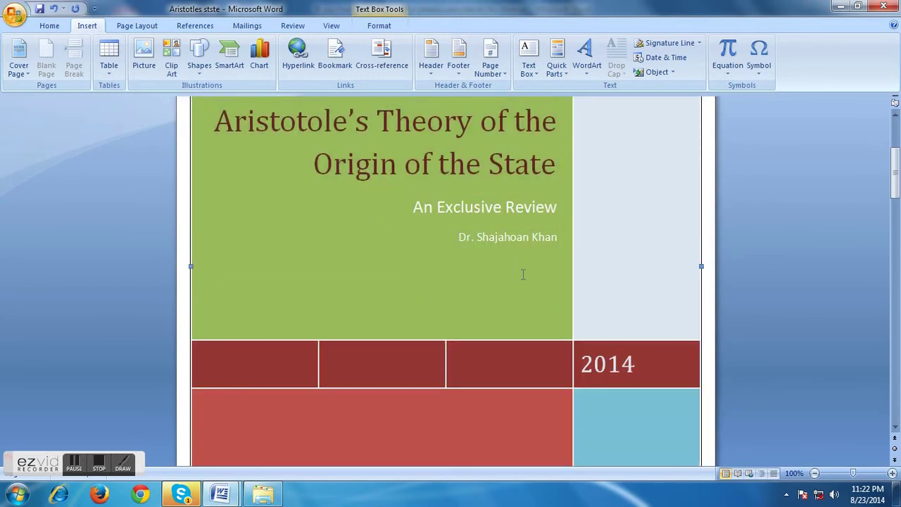
pyautogui.scroll(-5, 520, 276)
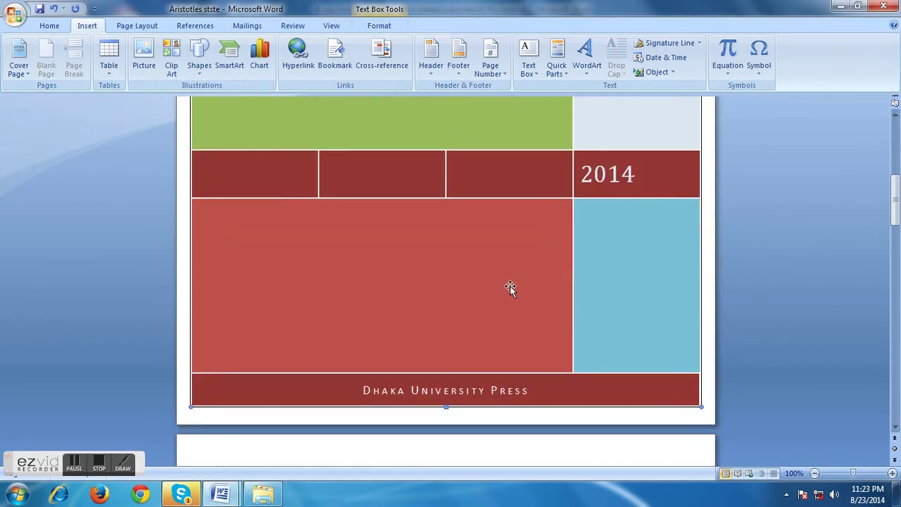
pyautogui.scroll(1, 510, 288)
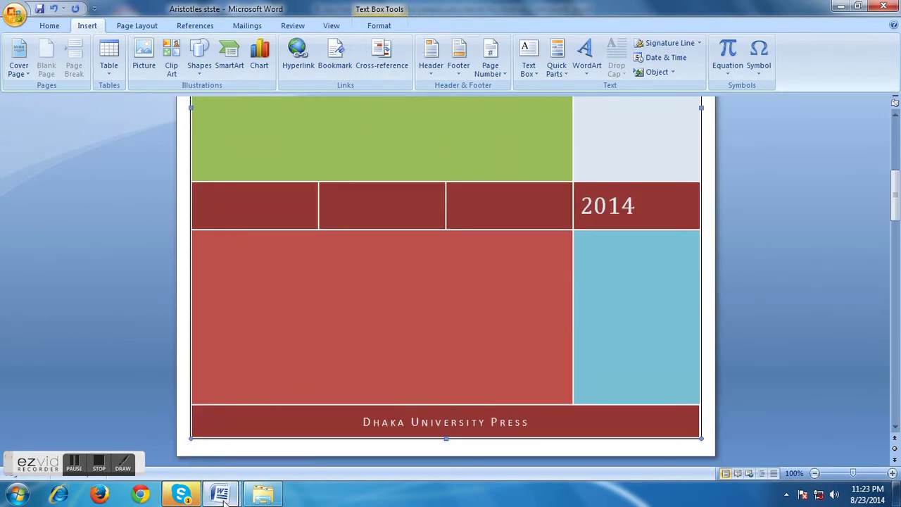
# Switch to the 'If you find this tutorial useful' document with the subscribe end card.
pyautogui.moveTo(222, 492)
pyautogui.click(188, 429)
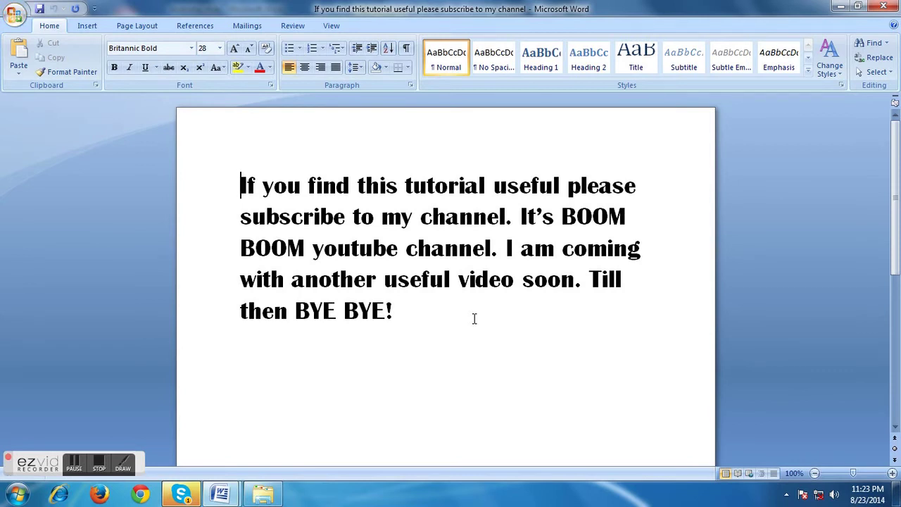
pyautogui.click(99, 465)
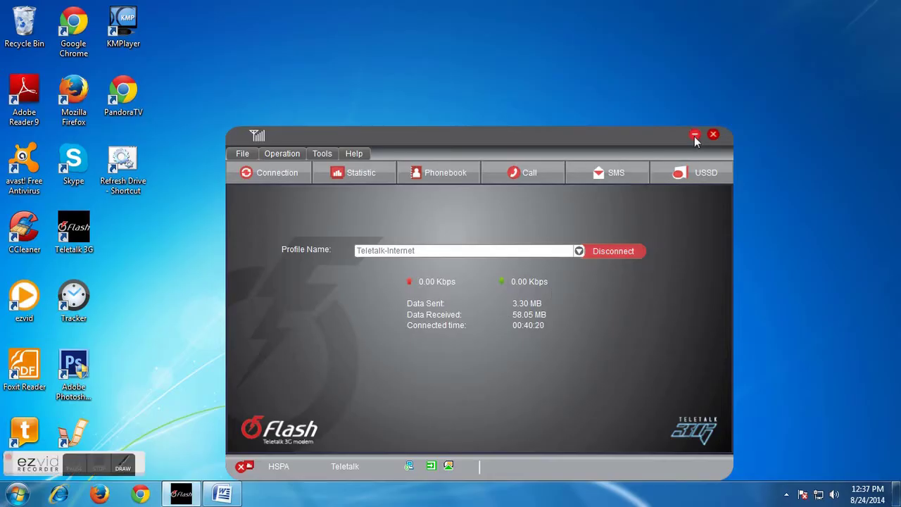
# Close the Flash modem connection window to reveal the Windows 7 desktop.
pyautogui.click(695, 134)
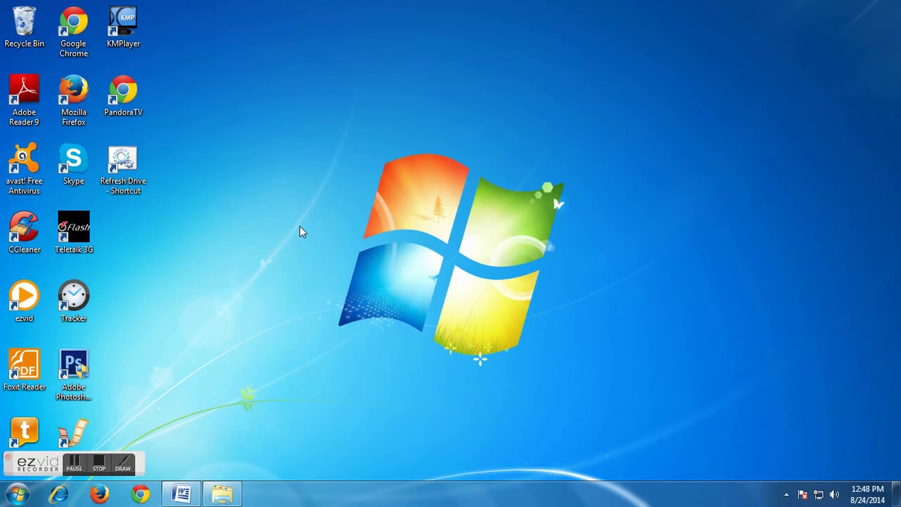
# Open the Aesthetics document from PERSONAL (G:) > 8th semester philosophy via Computer.
pyautogui.click(17, 494)
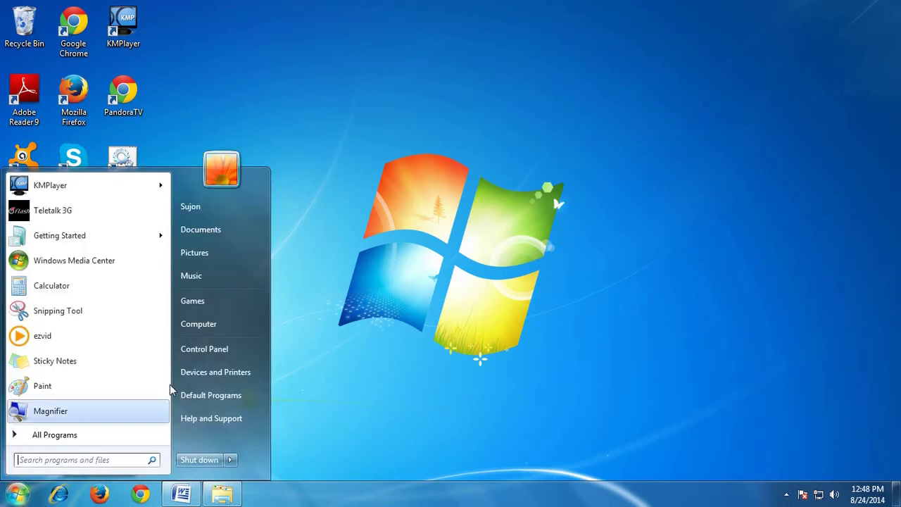
pyautogui.click(200, 325)
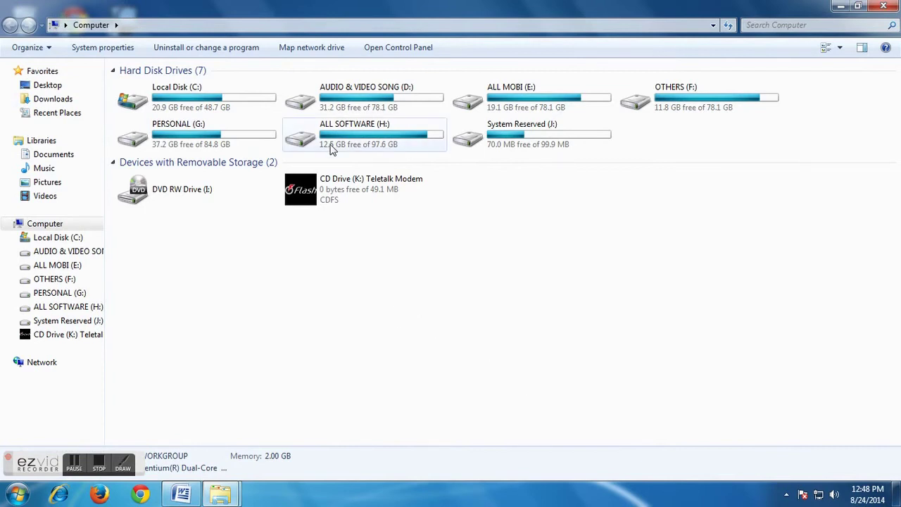
pyautogui.doubleClick(240, 143)
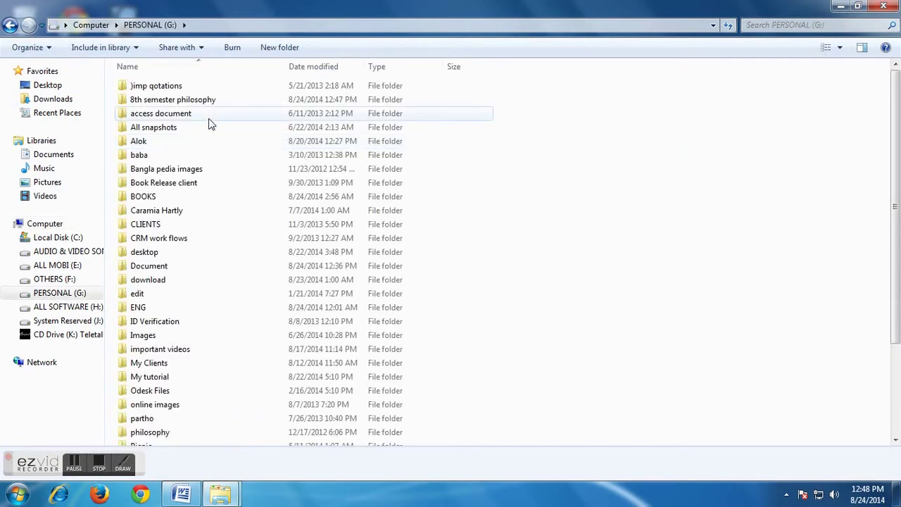
pyautogui.click(207, 103)
pyautogui.doubleClick(206, 103)
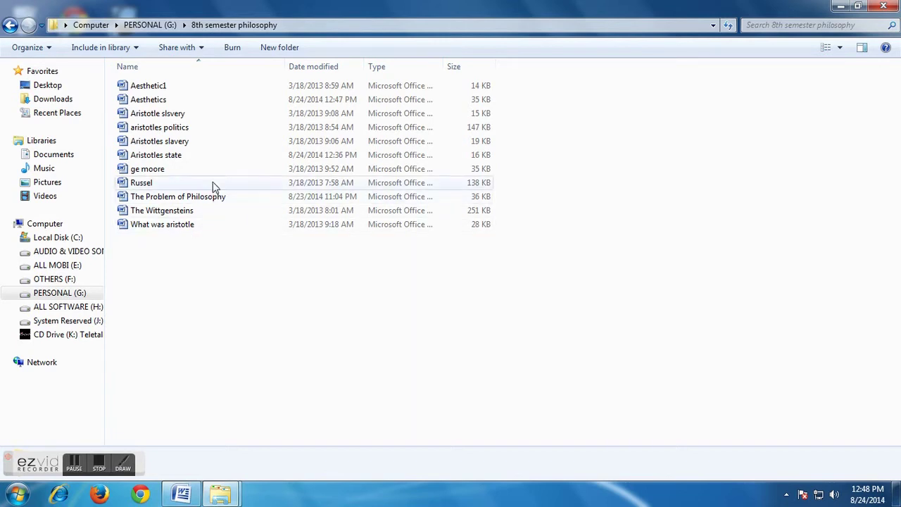
pyautogui.doubleClick(213, 98)
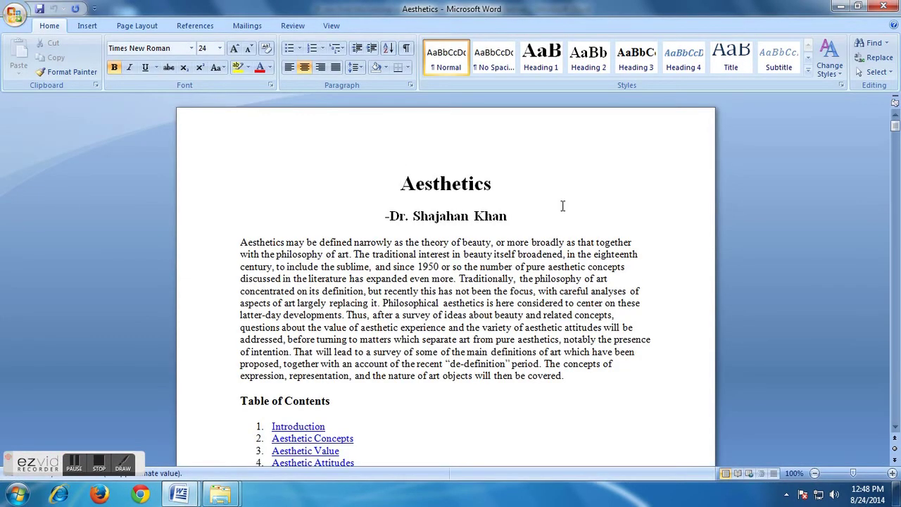
# Skim the Aesthetics essay back to its title page, then bring up the Insert ribbon commands.
pyautogui.scroll(-9, 562, 205)
pyautogui.scroll(-10, 562, 251)
pyautogui.scroll(13, 562, 251)
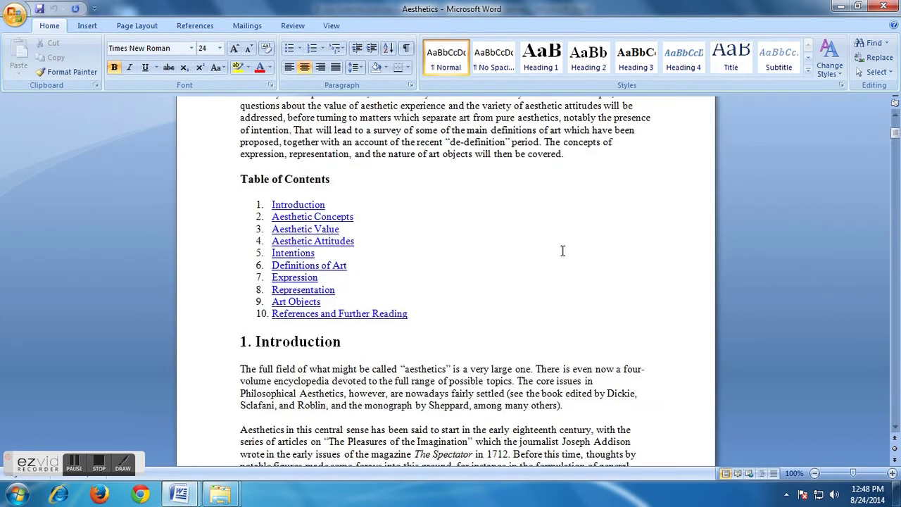
pyautogui.scroll(6, 563, 251)
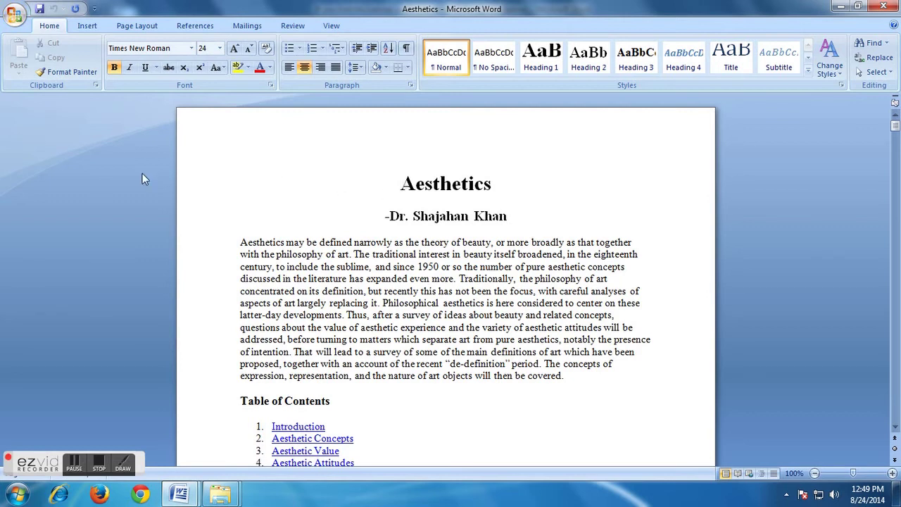
pyautogui.click(87, 26)
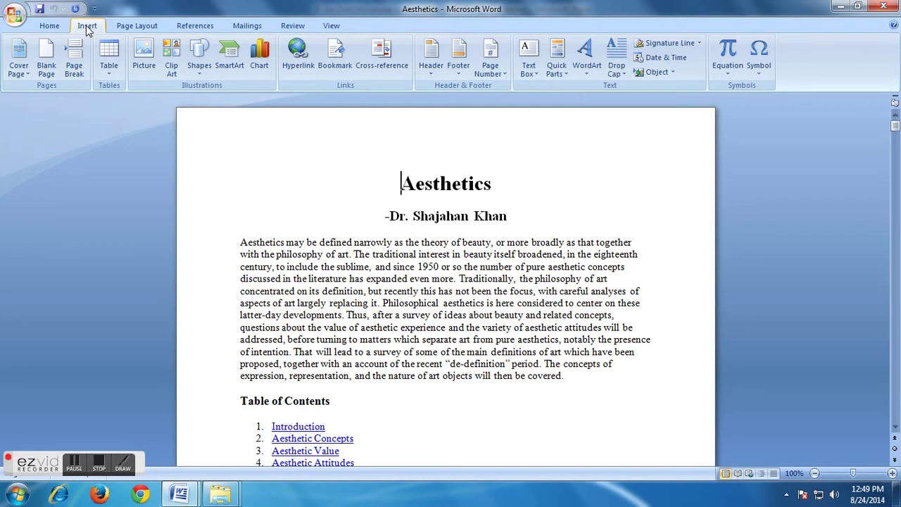
# Open the Cover Page gallery and browse down to the Pinstripes through Transcend designs.
pyautogui.click(20, 71)
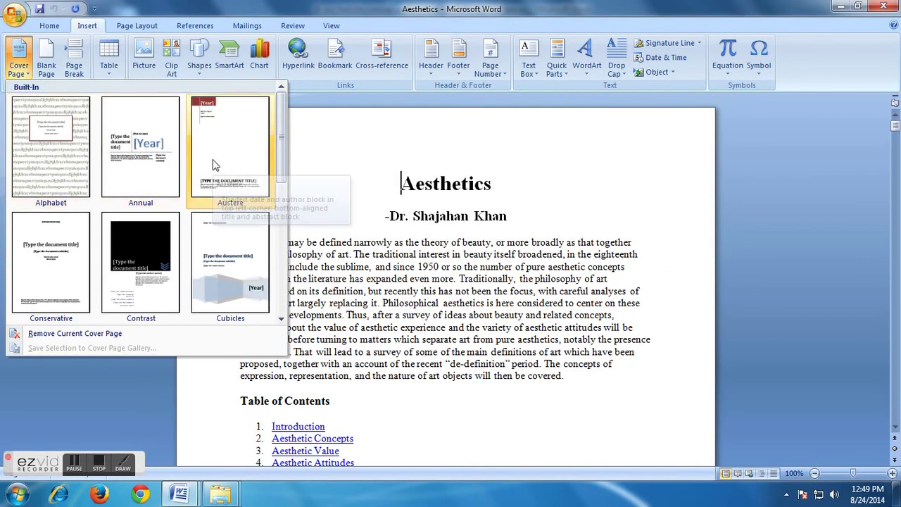
pyautogui.scroll(-3, 215, 164)
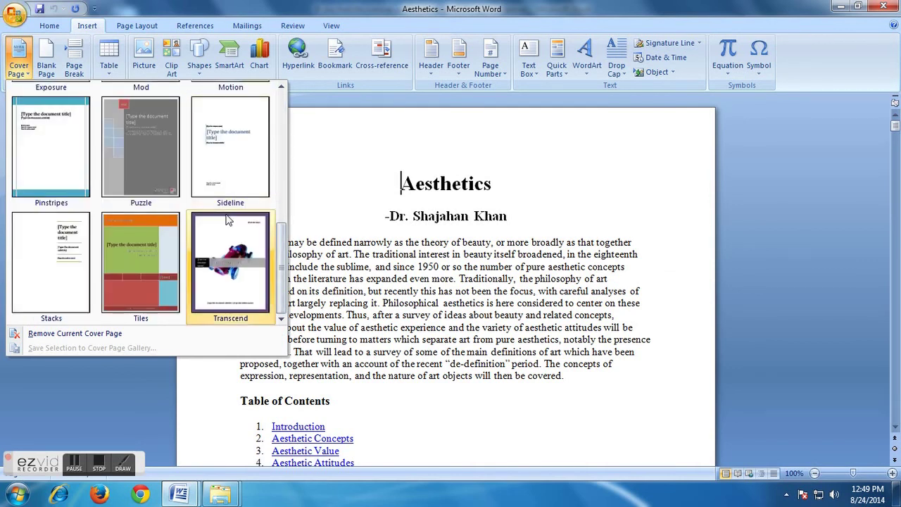
pyautogui.scroll(3, 226, 220)
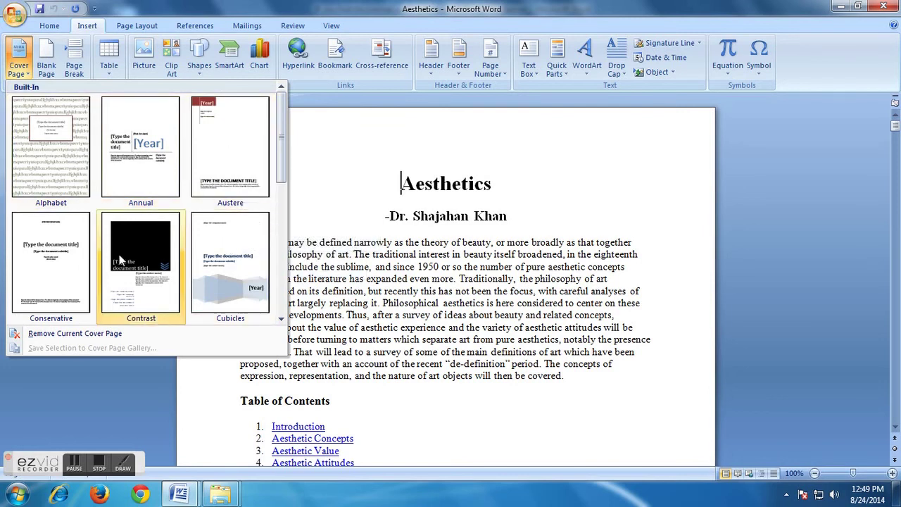
pyautogui.scroll(-3, 211, 243)
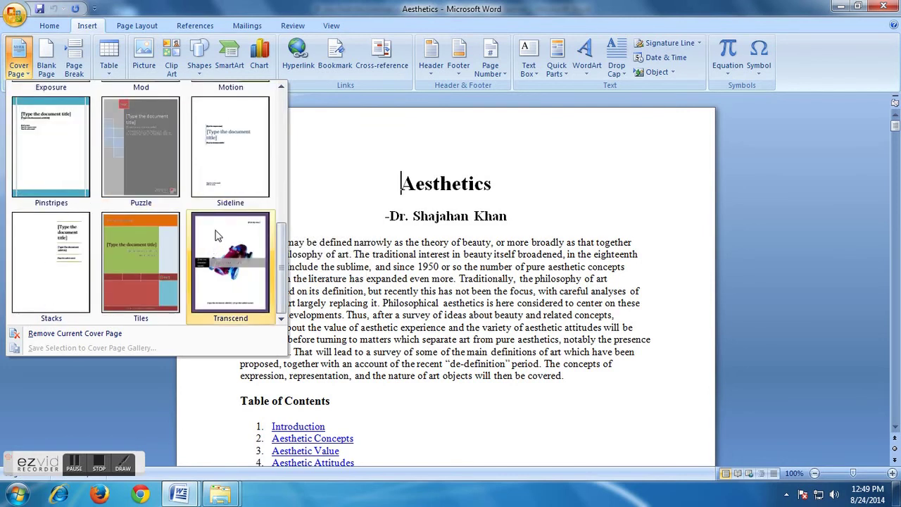